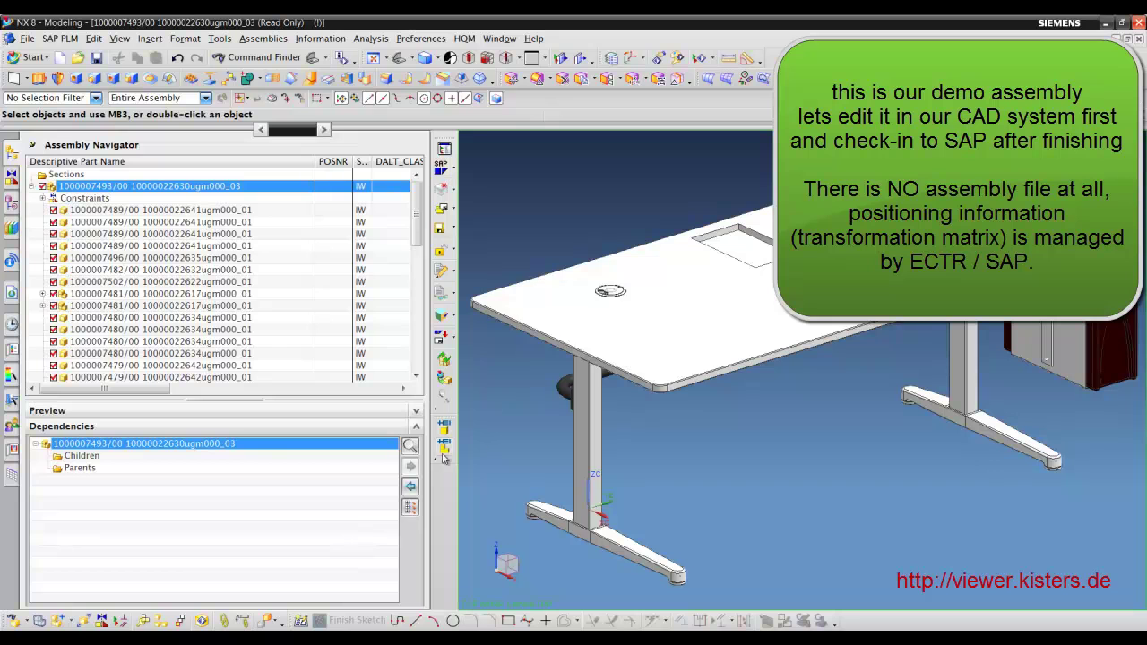
- Find the tabletop part Tischplatte 1800x900x25 in the desk assembly and make it the displayed part
click(577, 331)
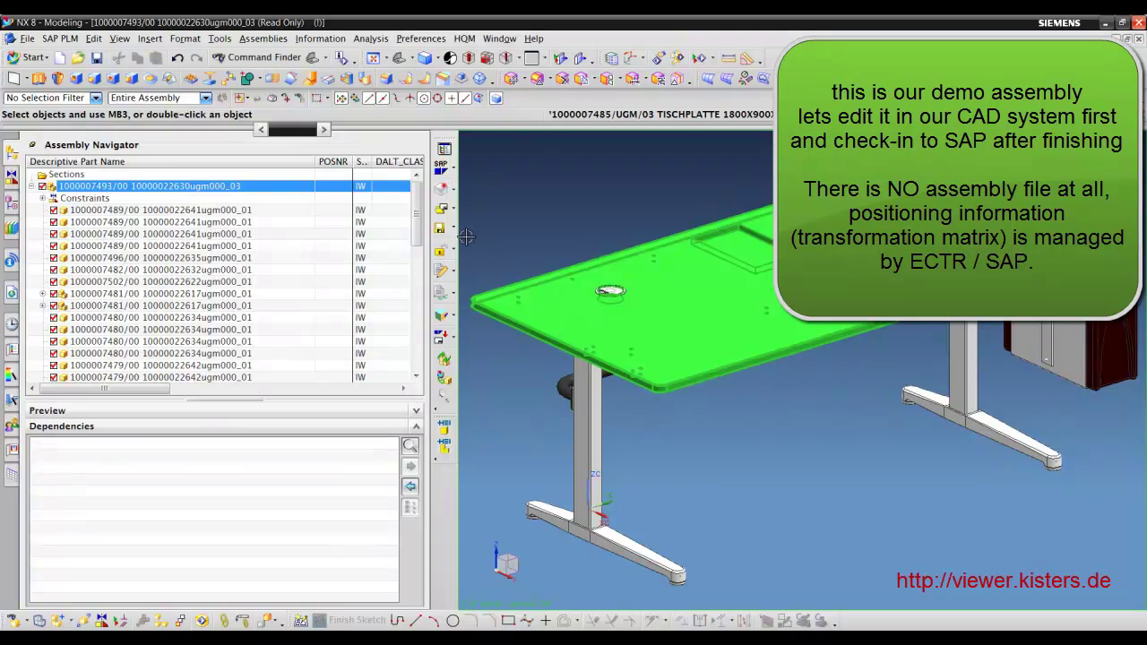
drag(415, 233, 406, 361)
double_click(224, 305)
right_click(243, 310)
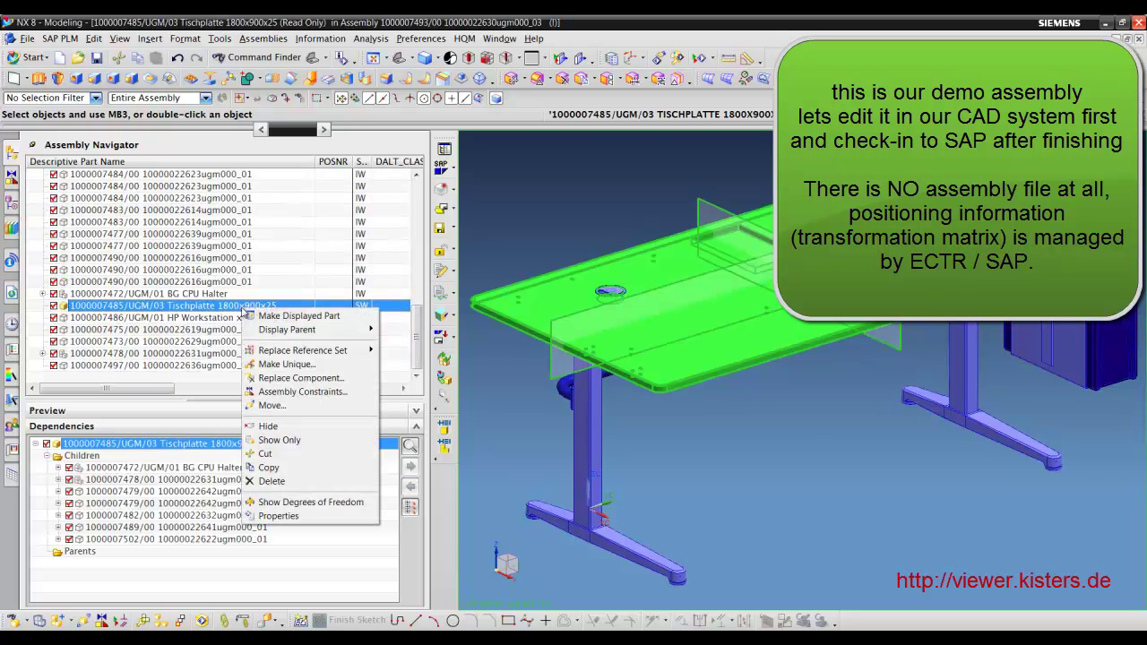
click(267, 316)
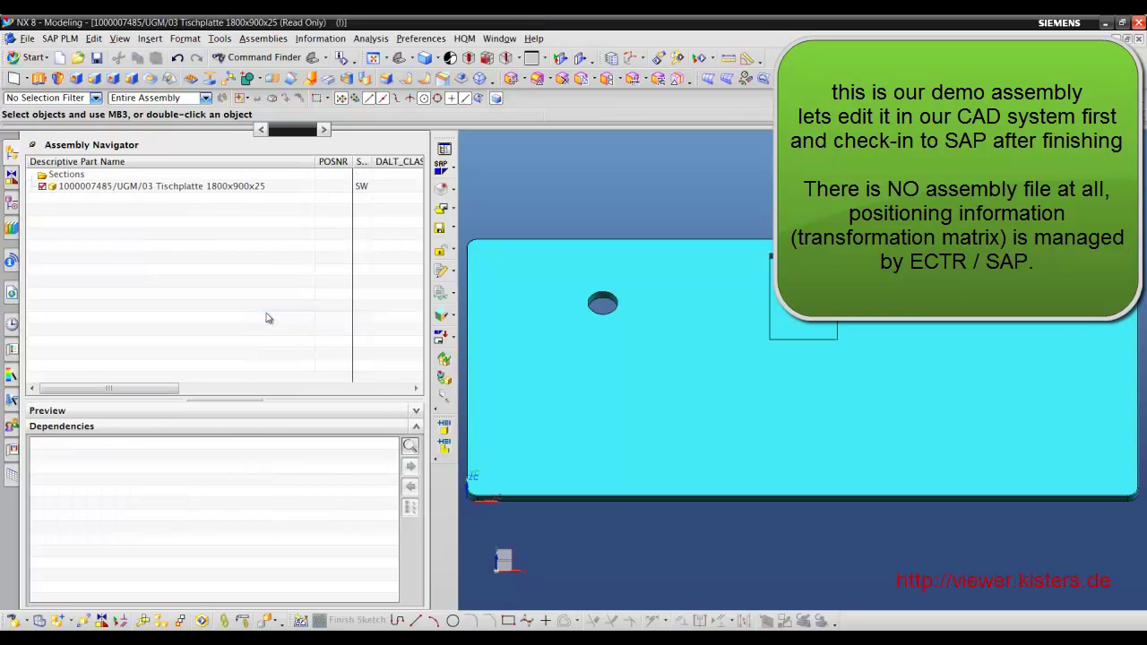
- Edit the tabletop's rectangular pocket, setting its length to 180 mm and width to 200 mm
click(13, 208)
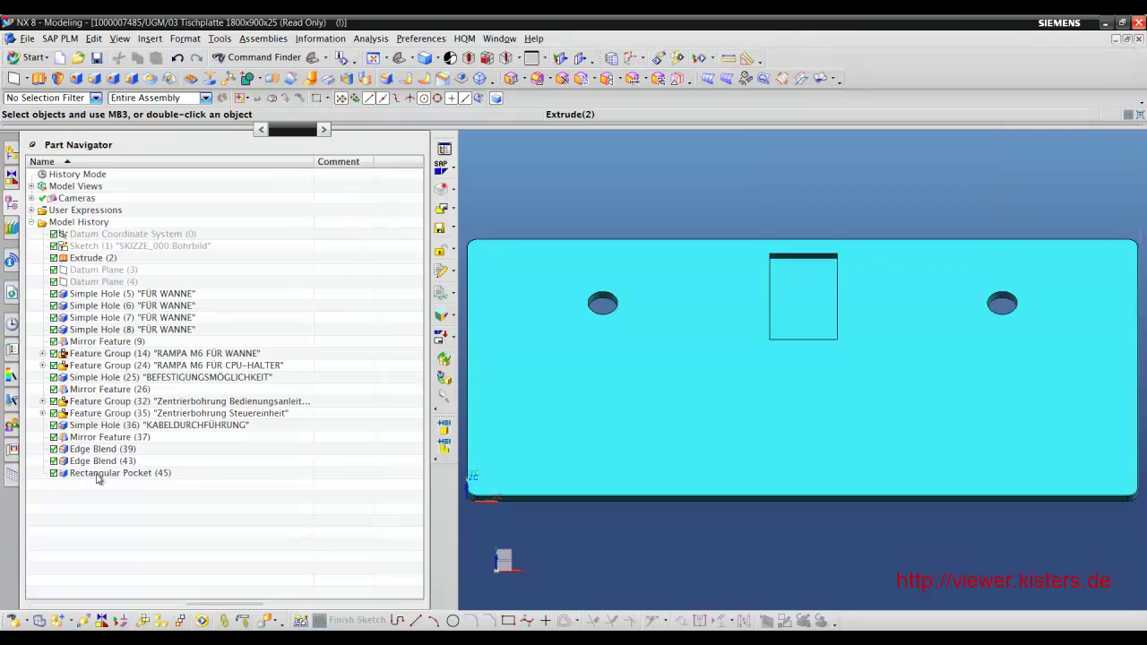
click(98, 474)
right_click(99, 474)
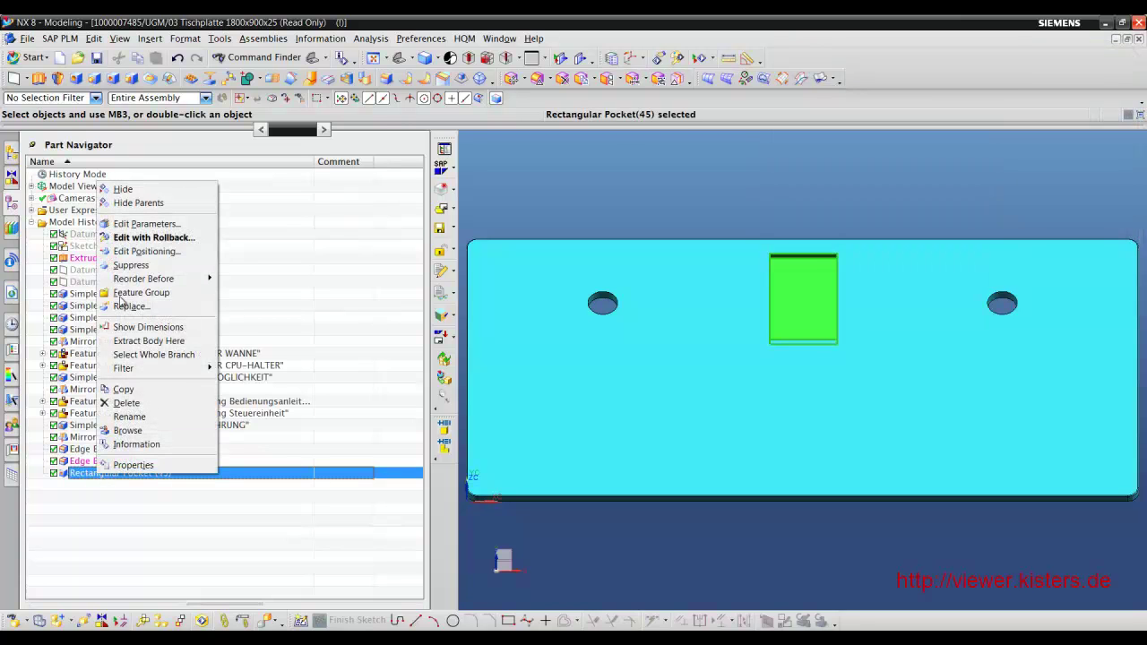
click(131, 227)
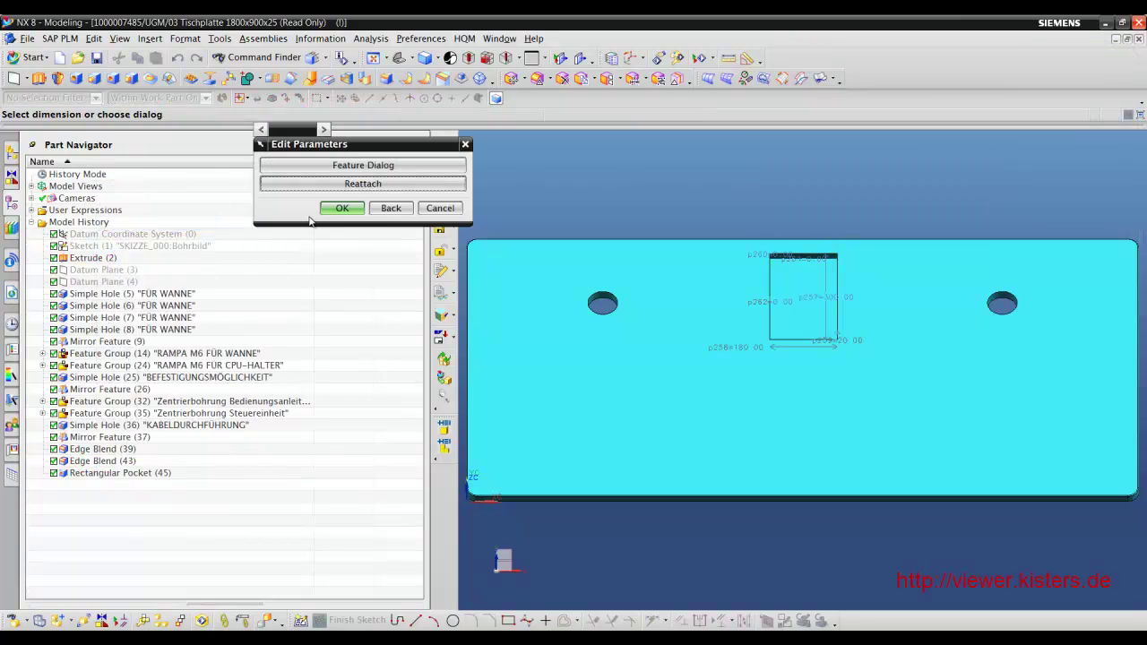
click(385, 165)
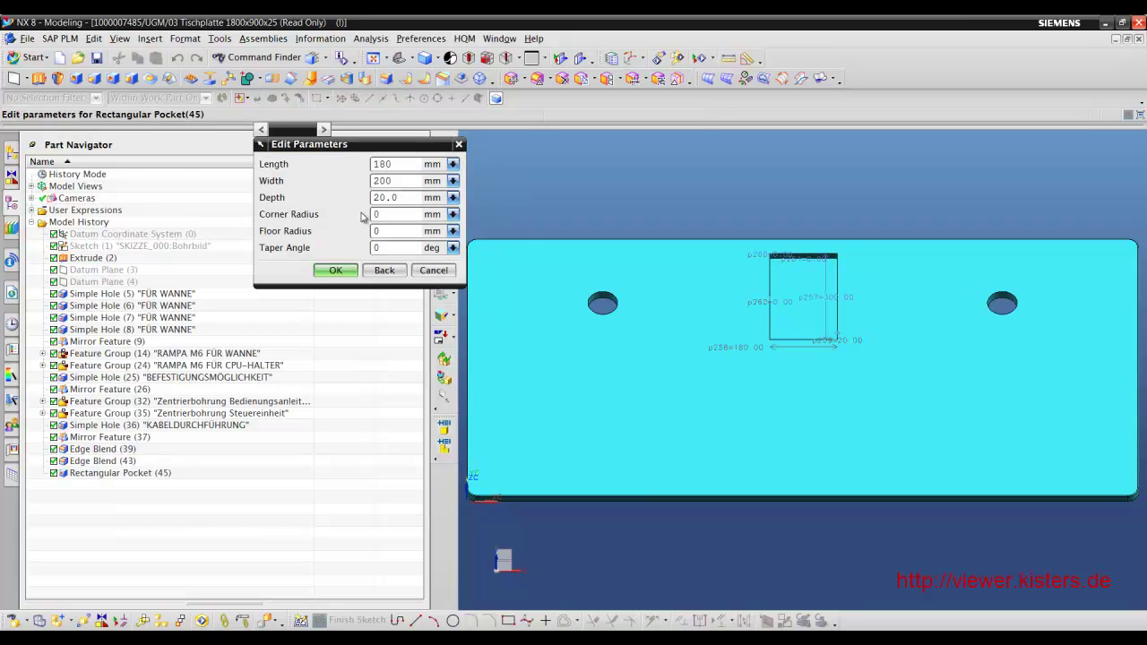
click(338, 272)
- Save the tabletop work part, check it in to SAP and close it
click(60, 38)
mouse_move(79, 105)
mouse_move(319, 205)
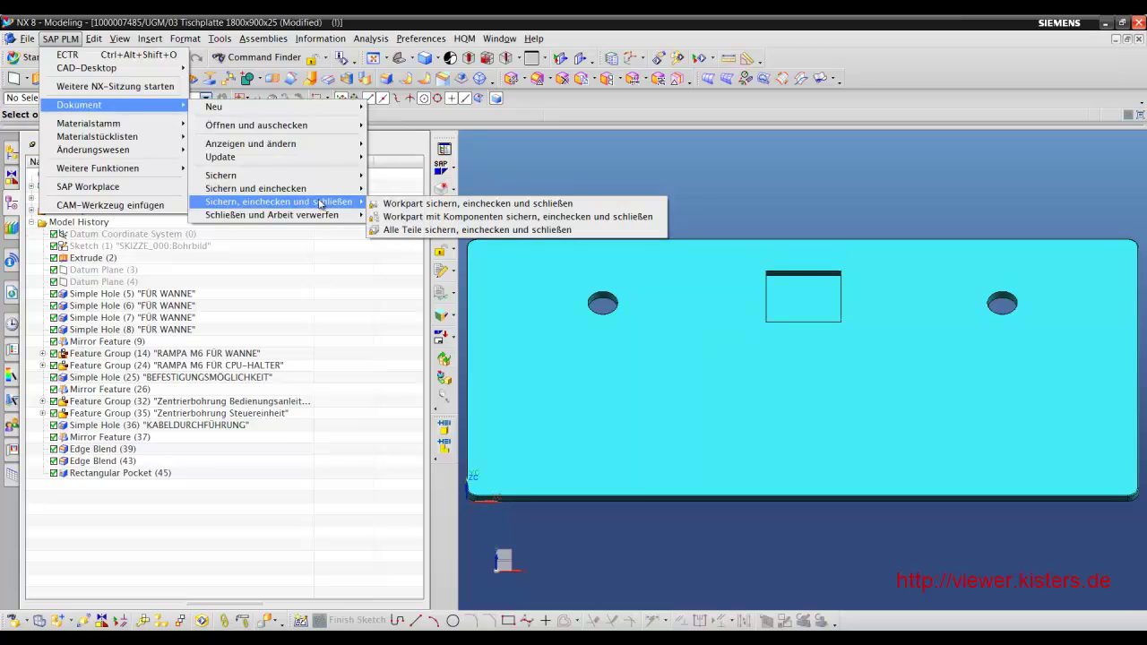
click(427, 204)
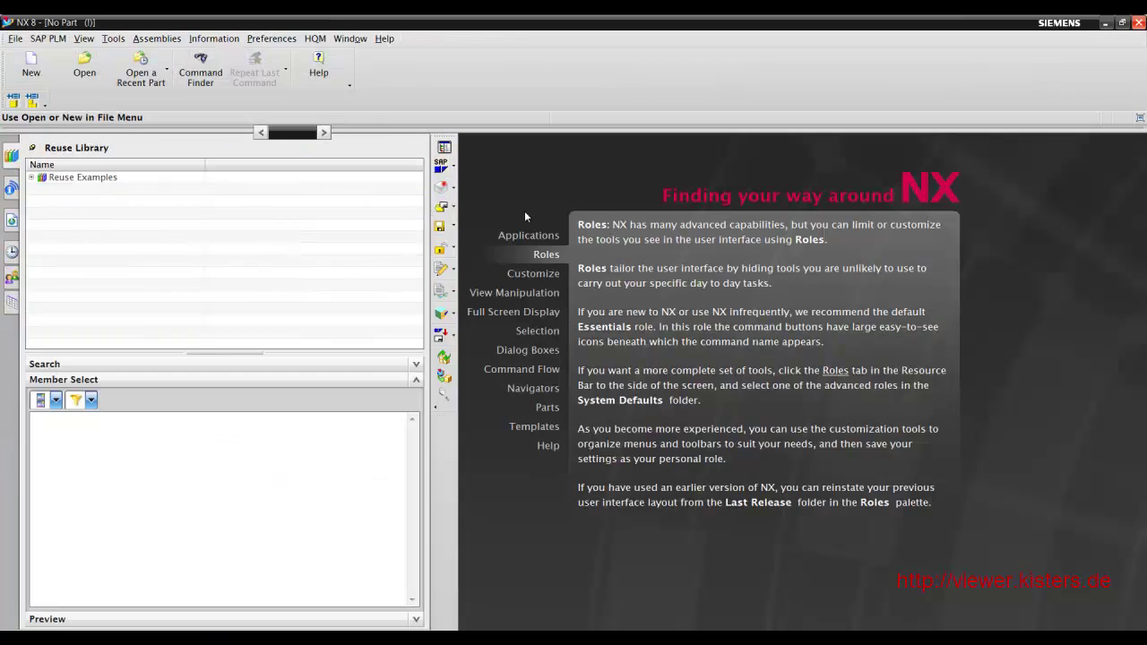
- Switch to Engineering Control Center, add Schreibtisch_hoehenverstellbar to the Baugruppen area and show its current structure in the 3D Viewer
click(150, 353)
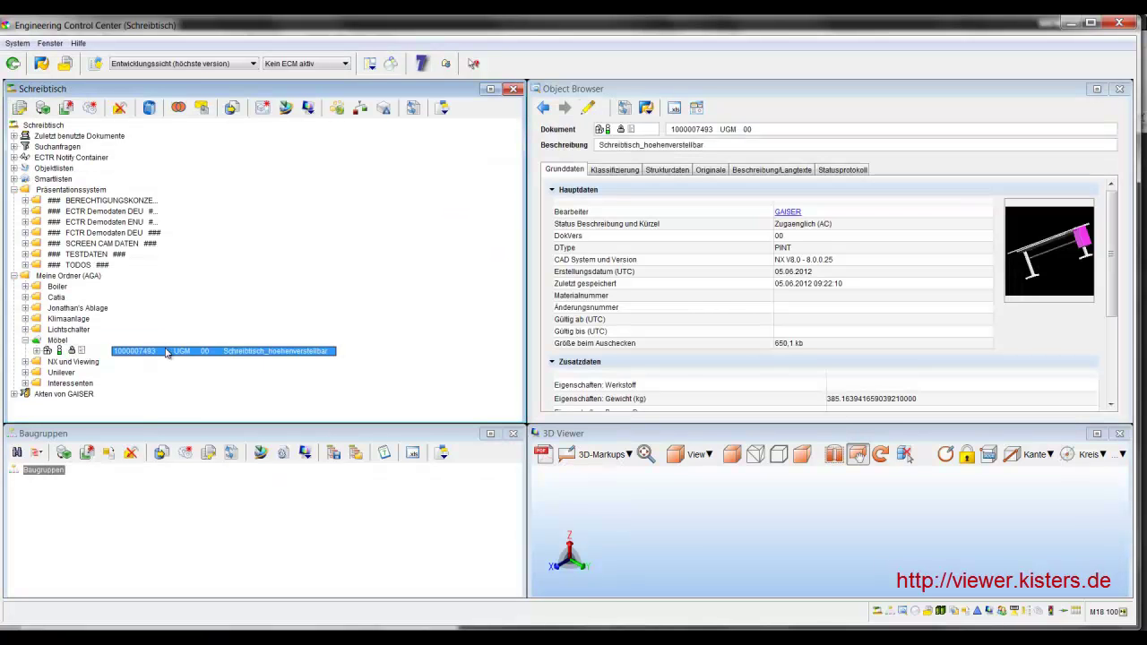
drag(163, 354, 40, 482)
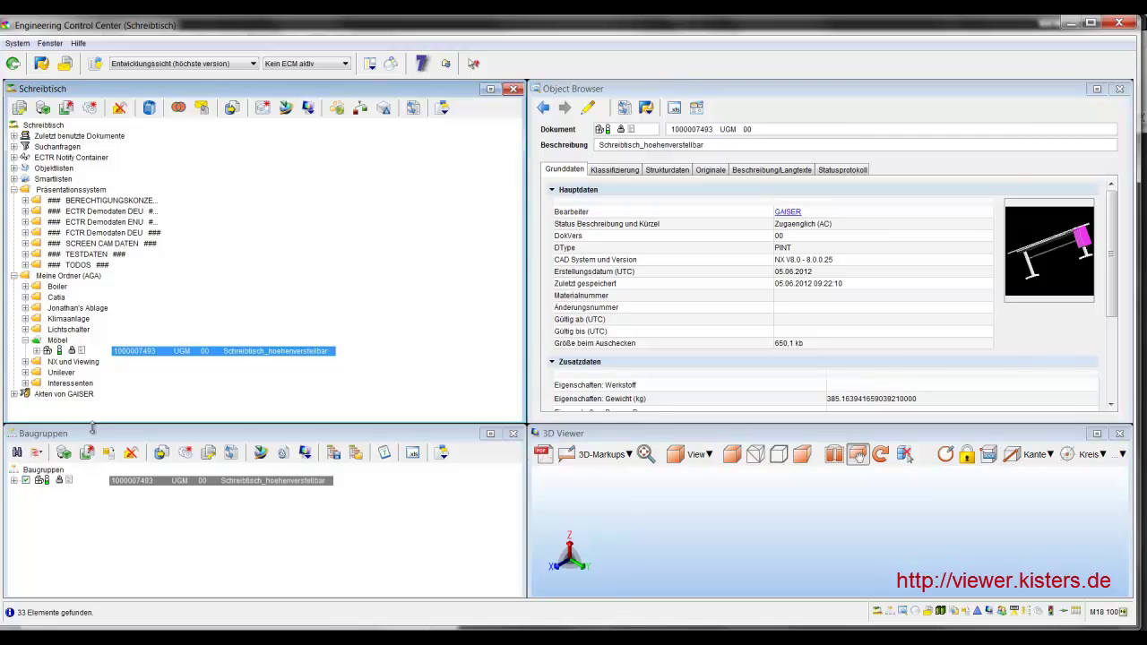
drag(94, 422, 102, 321)
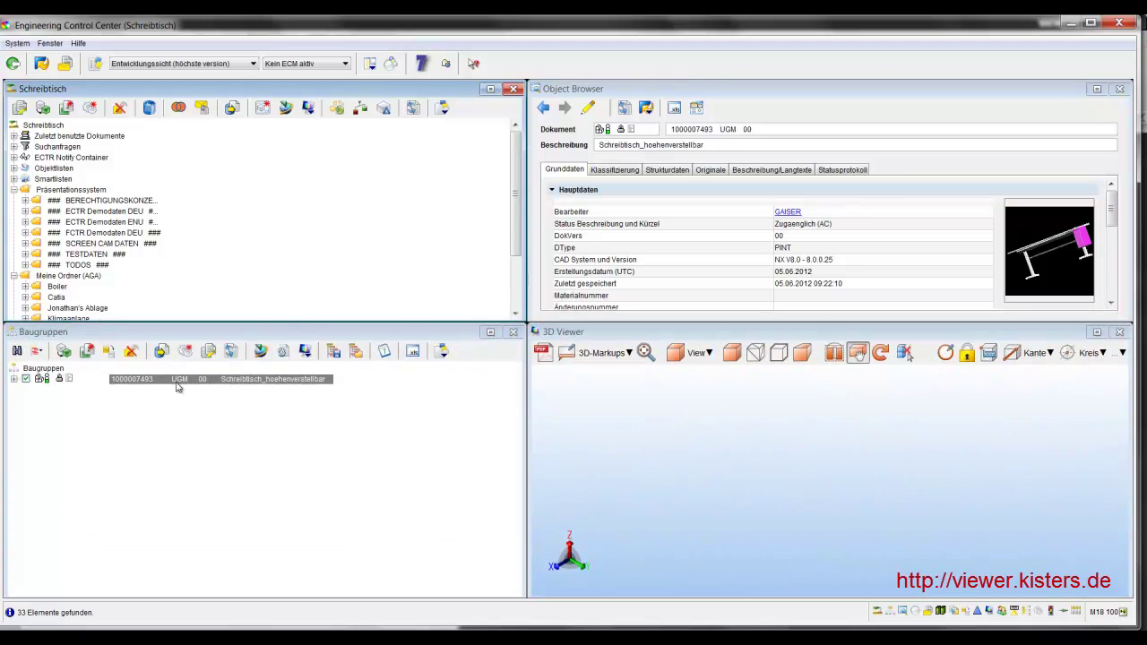
click(305, 351)
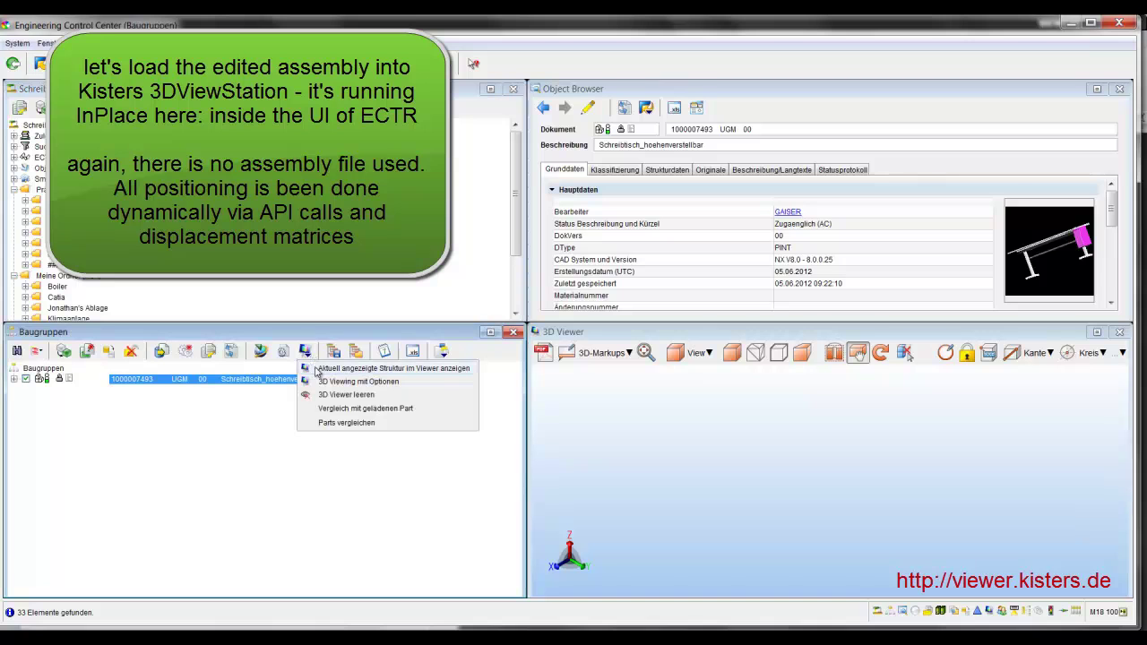
click(316, 369)
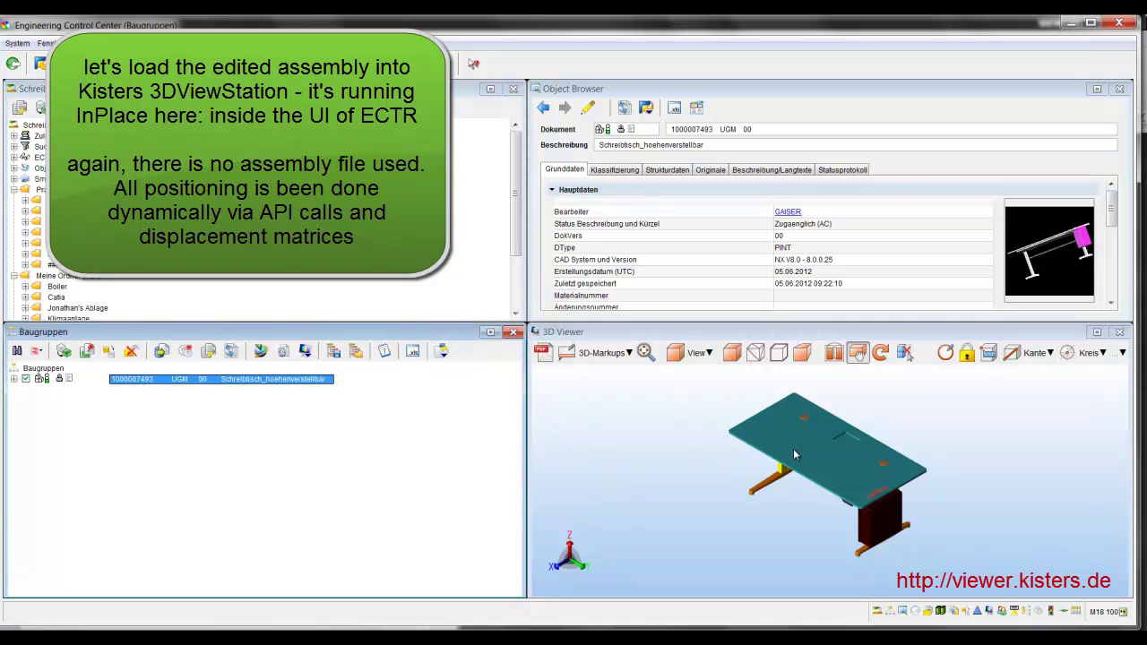
- Select the tabletop in the 3D model and examine its classification, structure data, original files, descriptions and status log
click(794, 452)
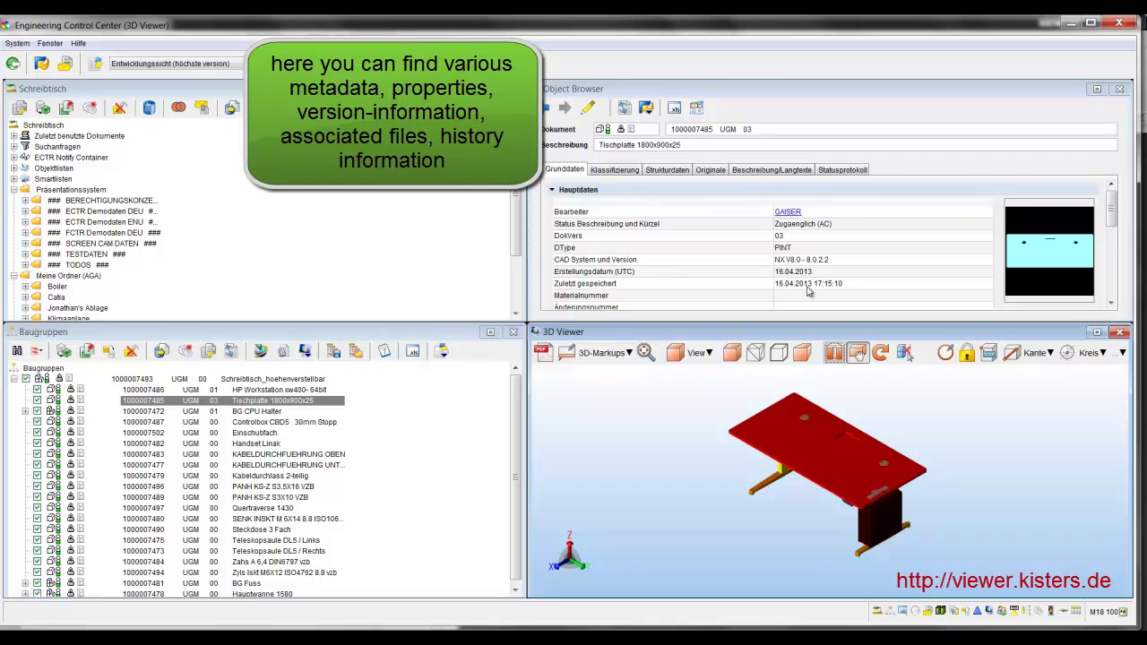
click(618, 170)
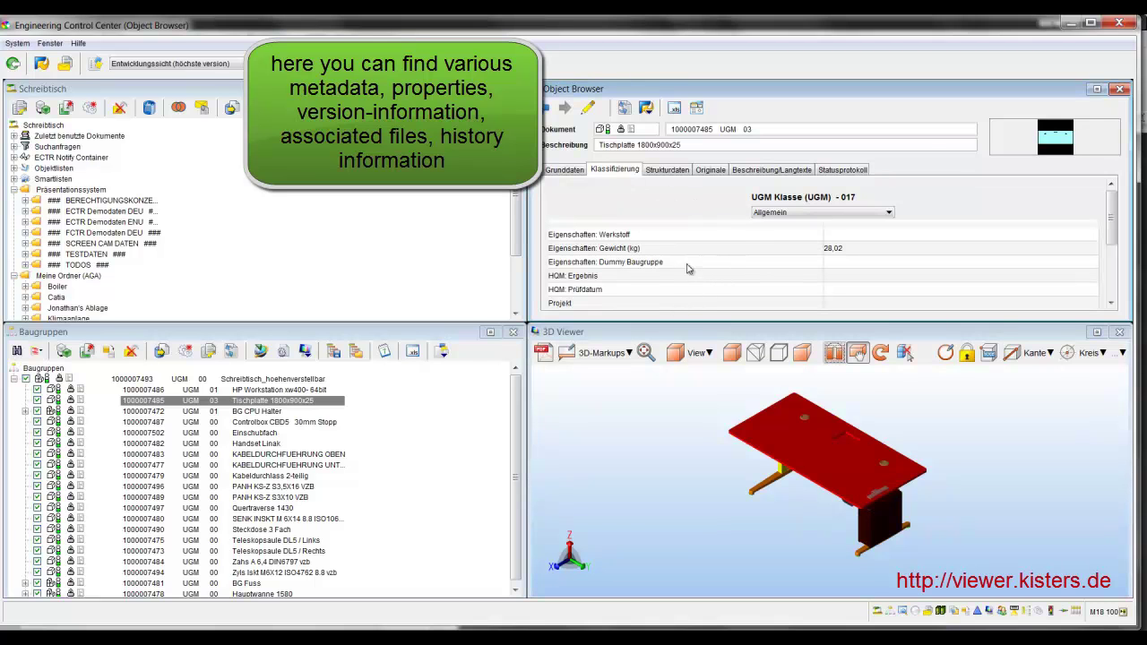
click(681, 172)
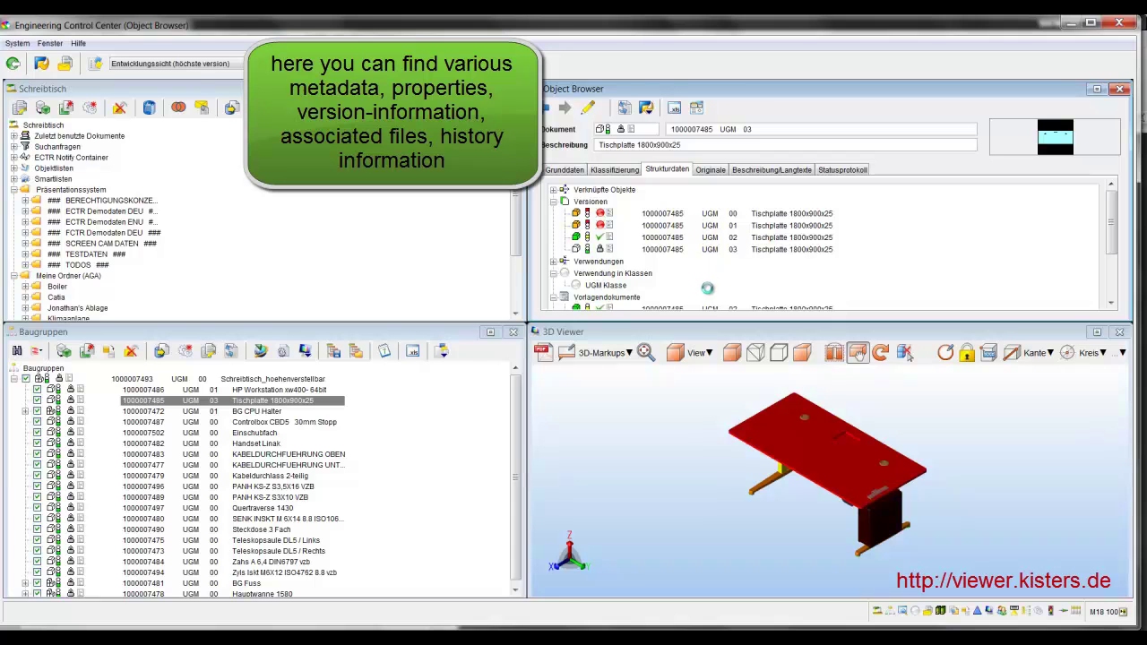
click(720, 172)
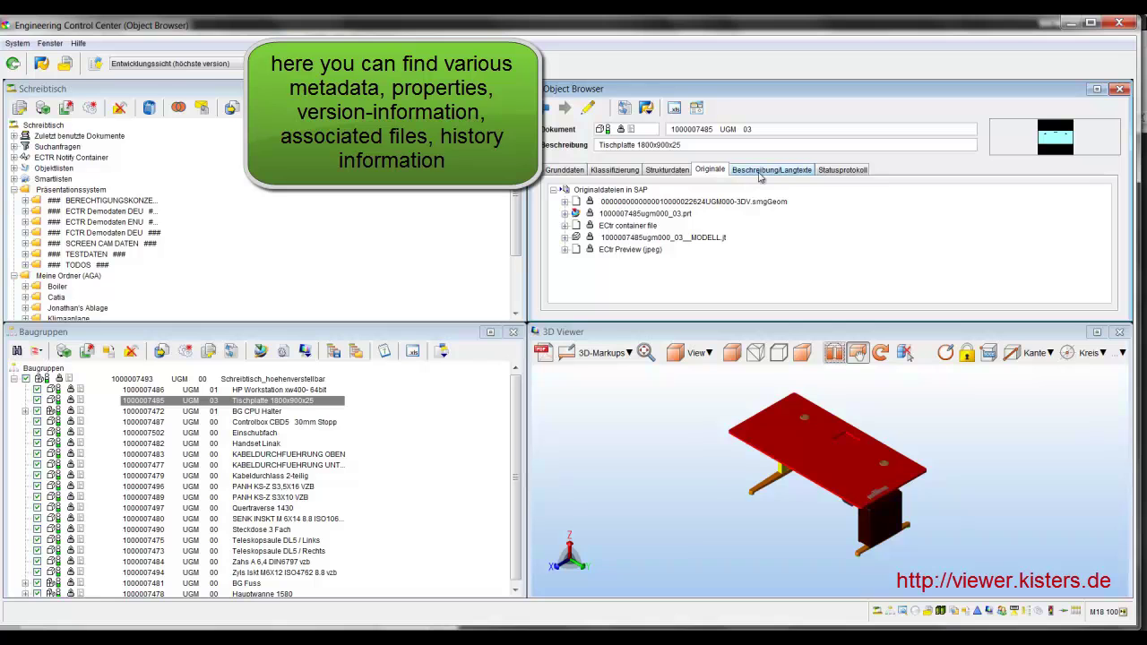
click(760, 172)
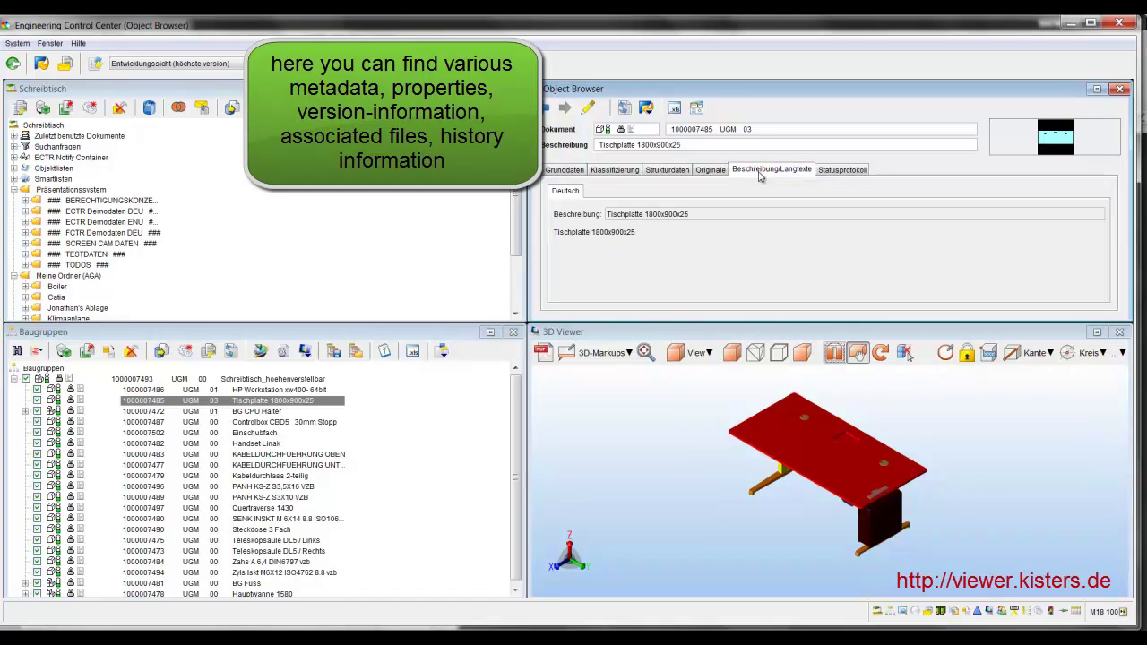
click(842, 171)
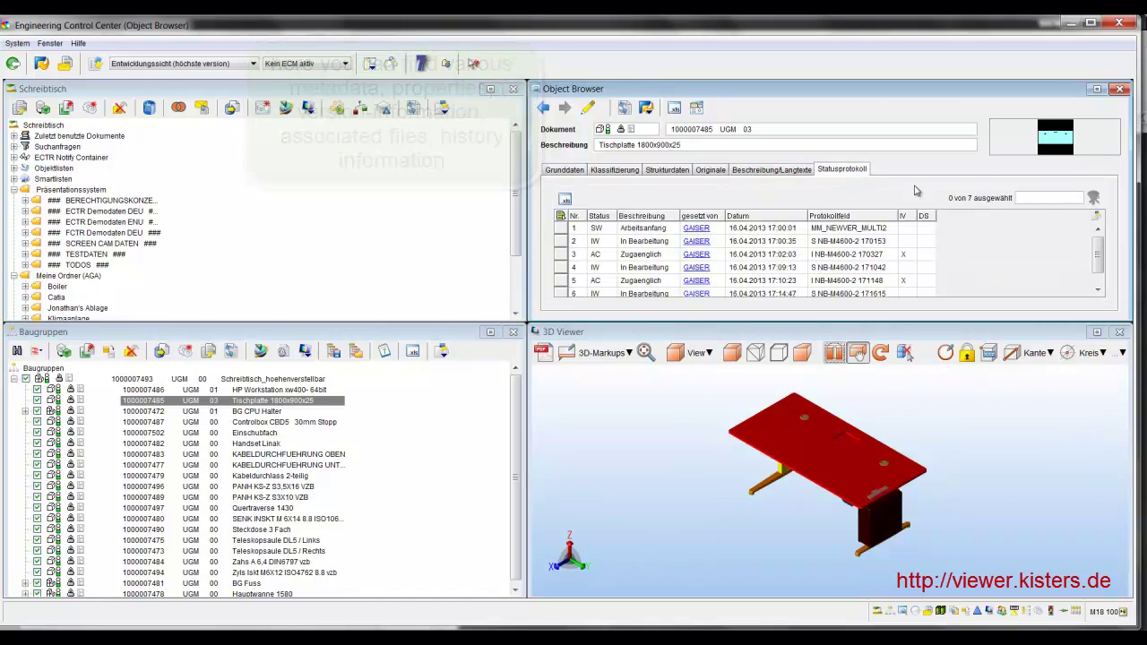
click(1098, 289)
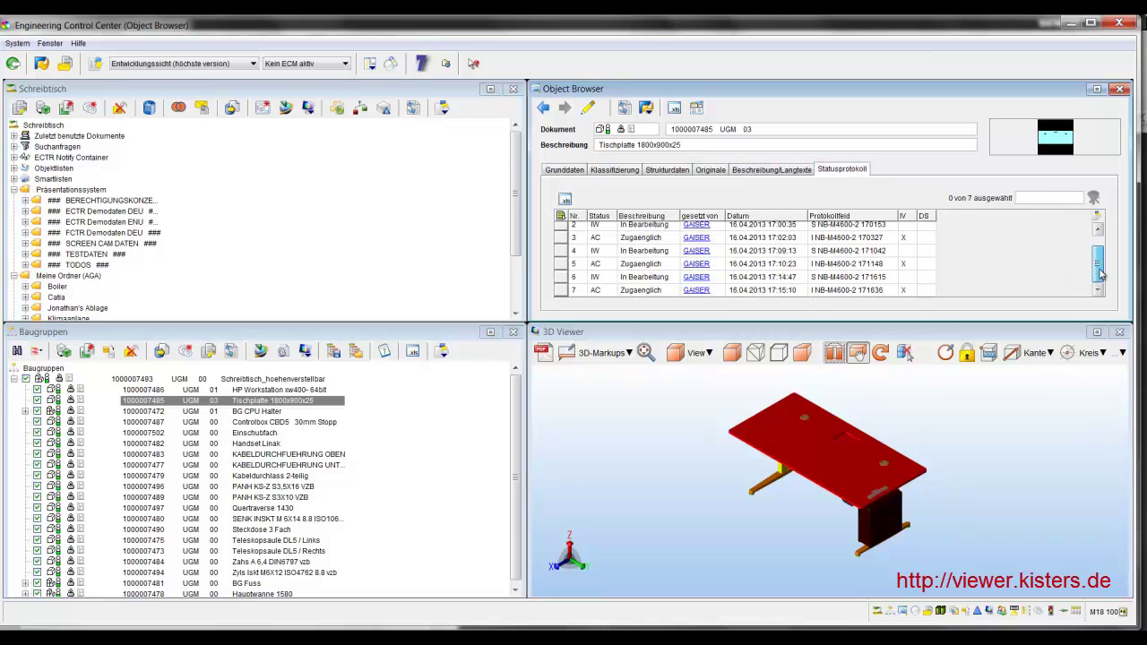
scroll(1099, 269, up, 2)
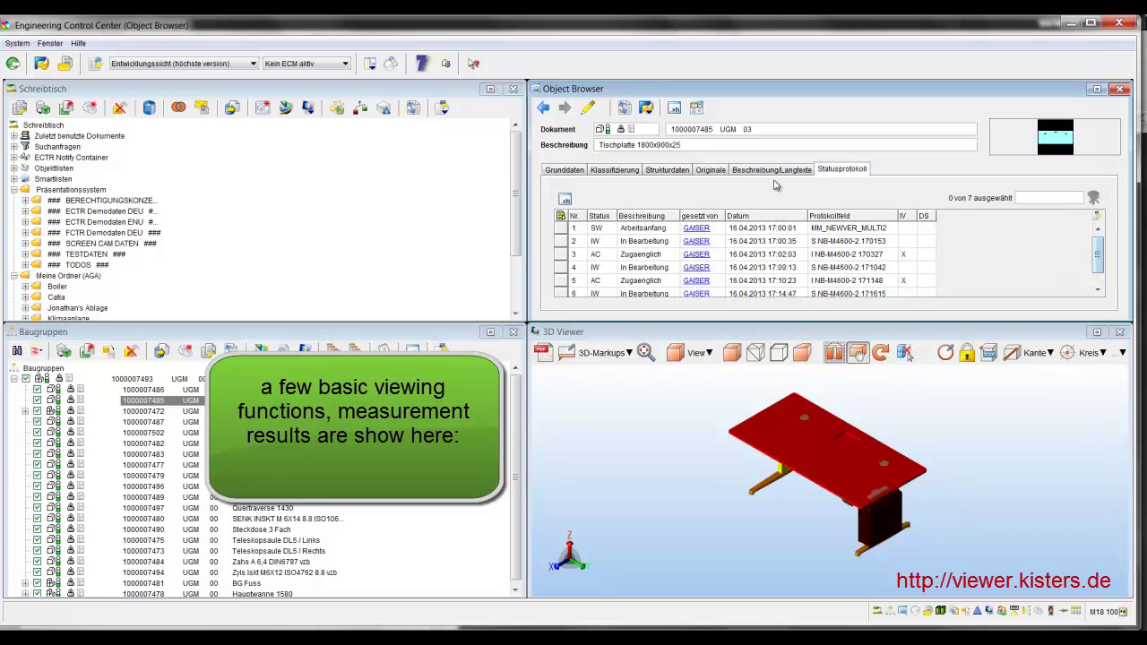
- Isolate the tabletop in the 3D Viewer and inspect it in the front, top and isometric views
right_click(802, 455)
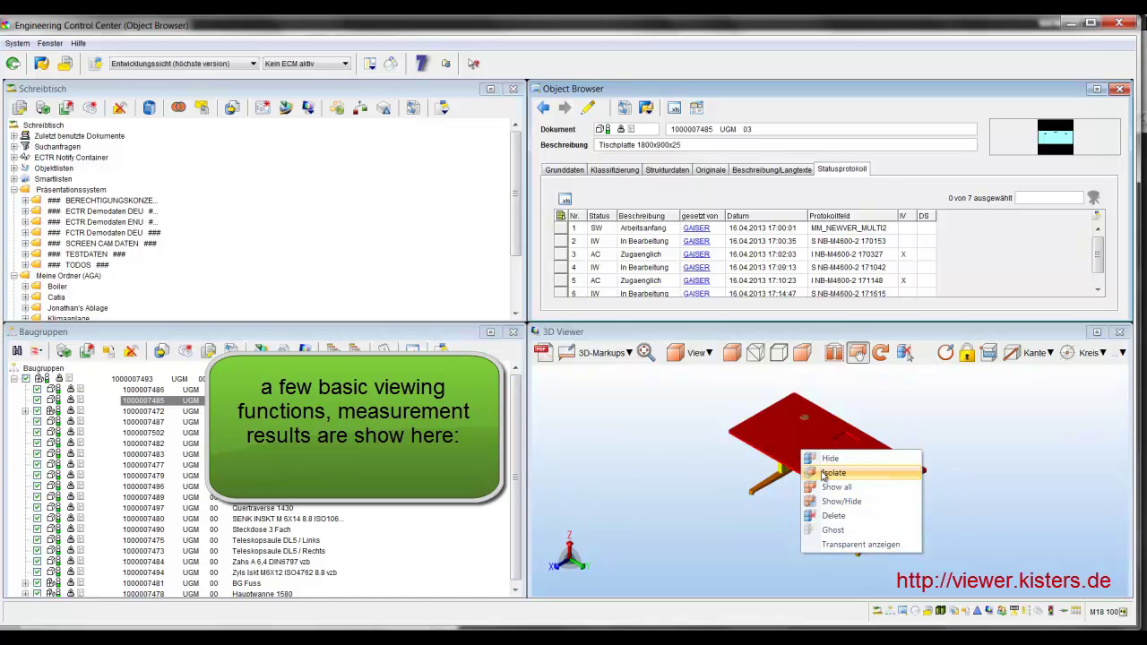
click(822, 473)
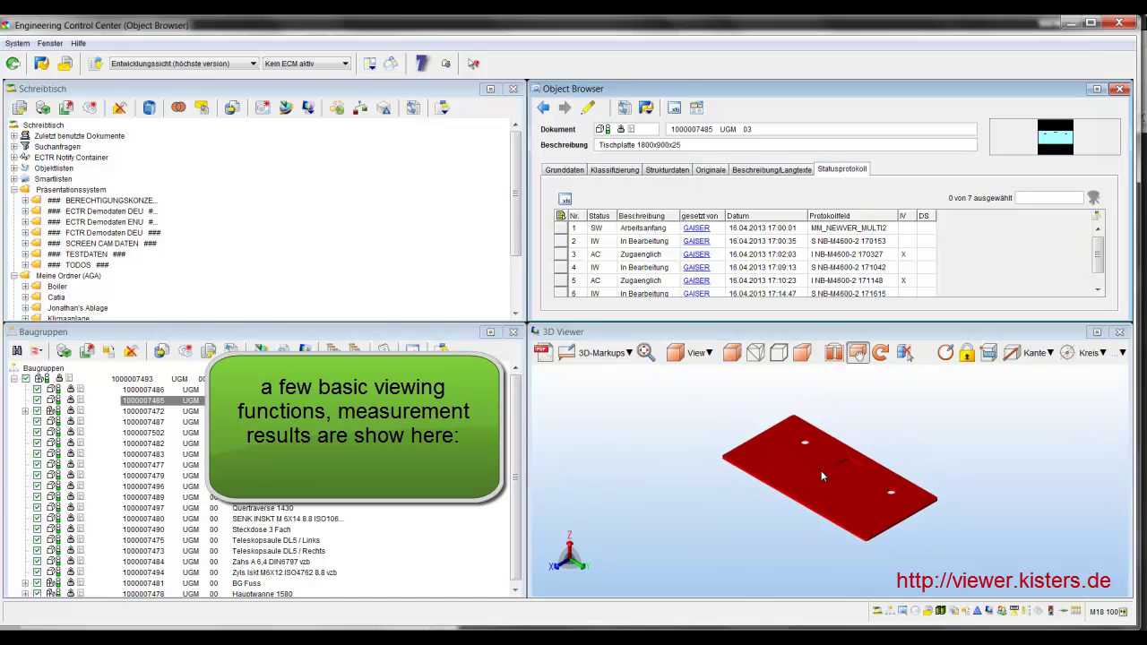
click(708, 355)
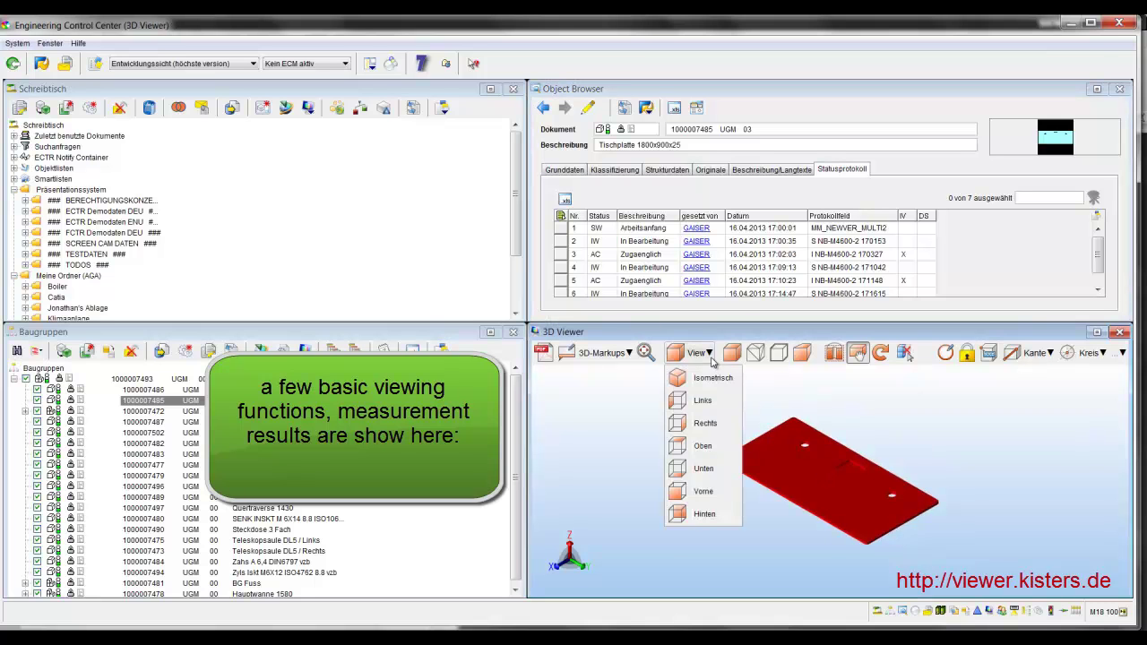
click(698, 492)
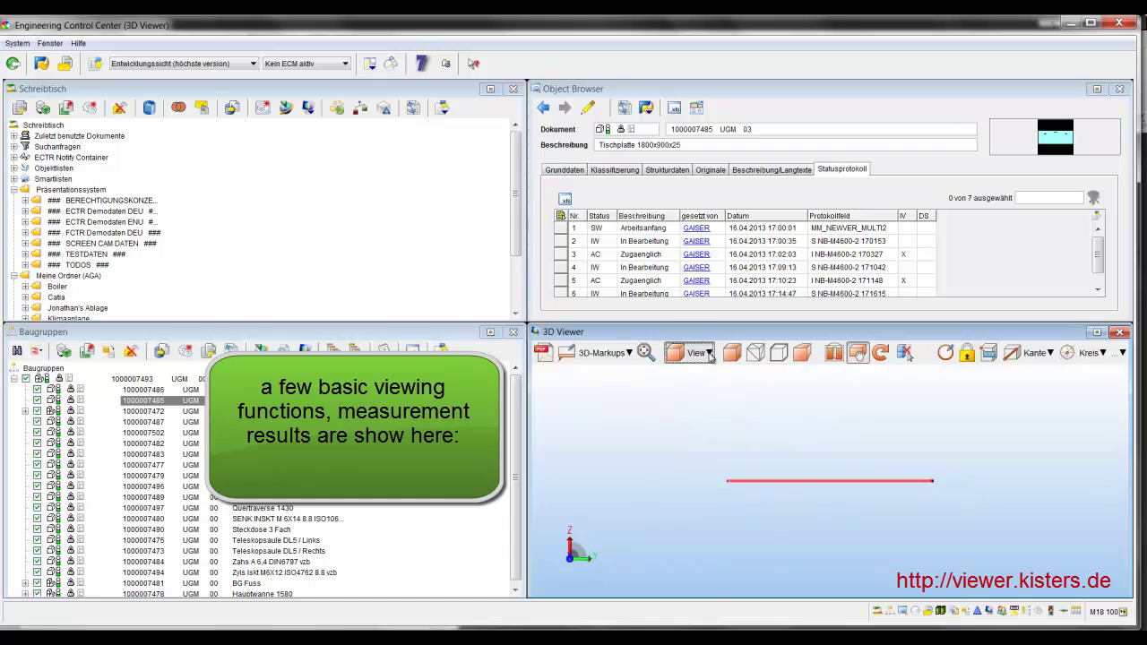
click(703, 354)
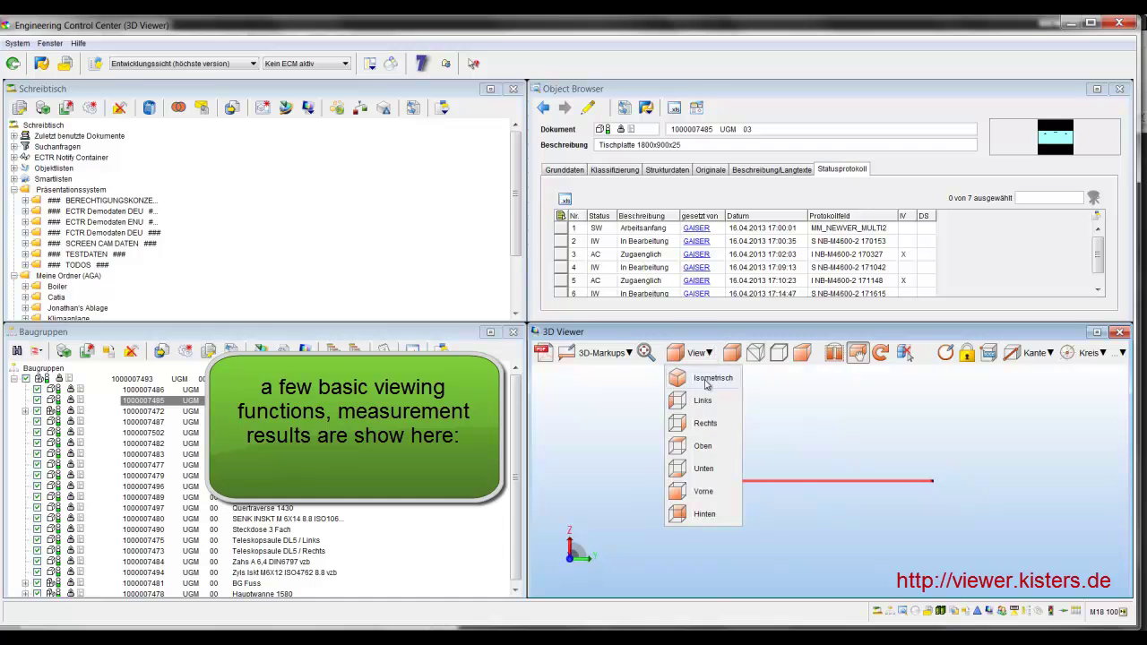
click(704, 448)
drag(853, 484, 905, 422)
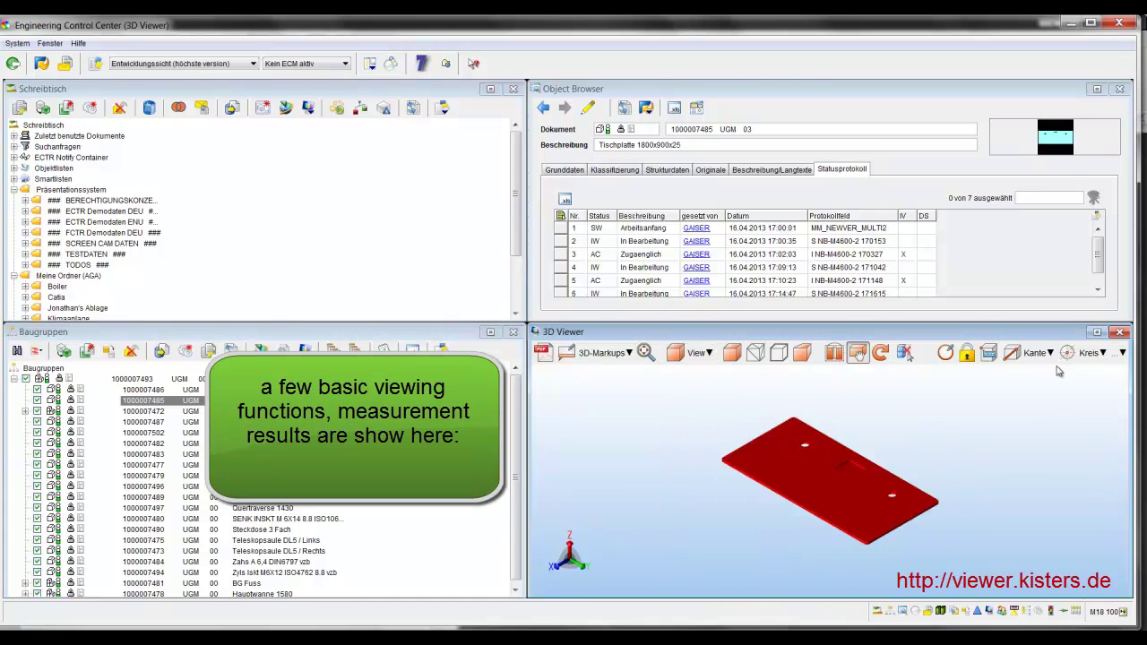
- Measure the radius of both round cable holes in the tabletop
click(1105, 354)
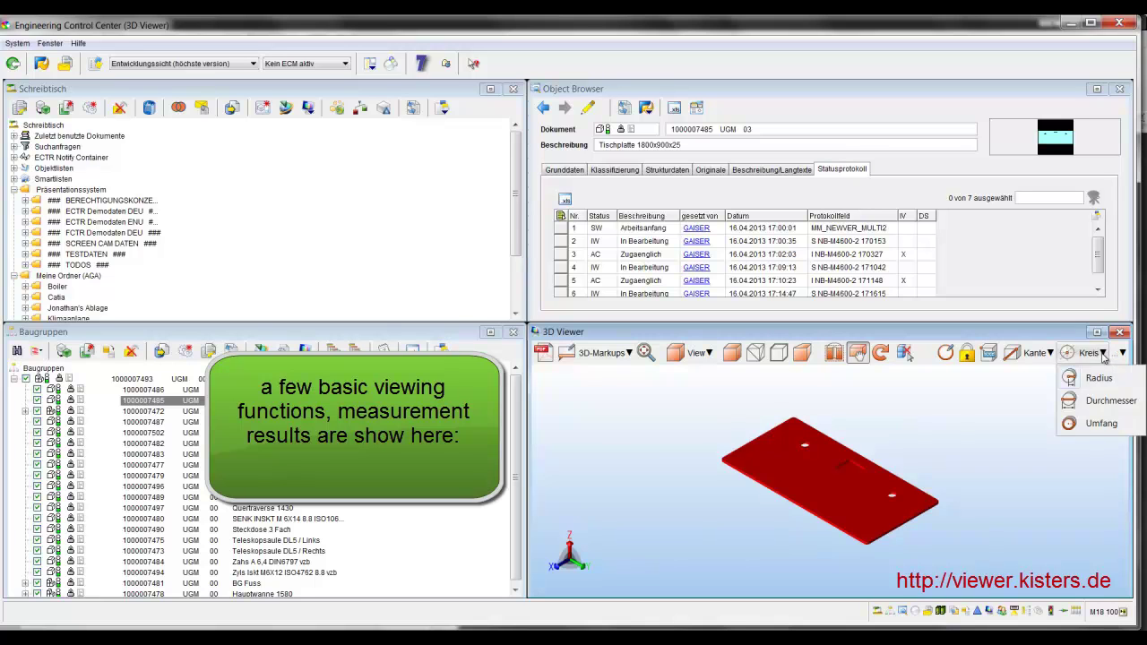
click(1104, 387)
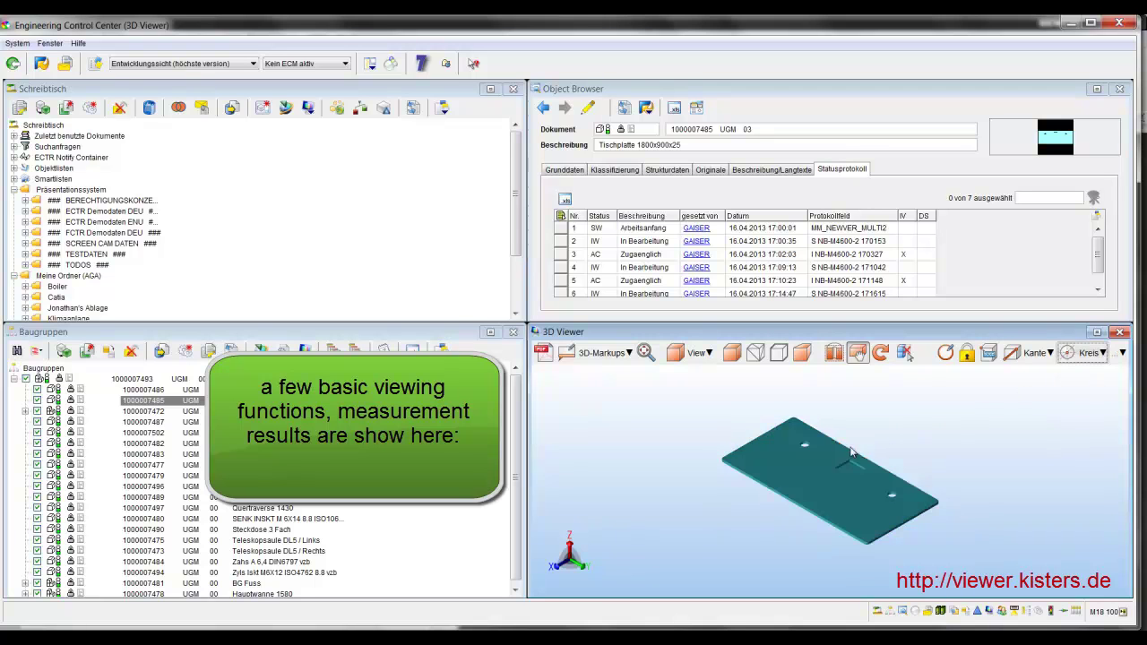
click(804, 448)
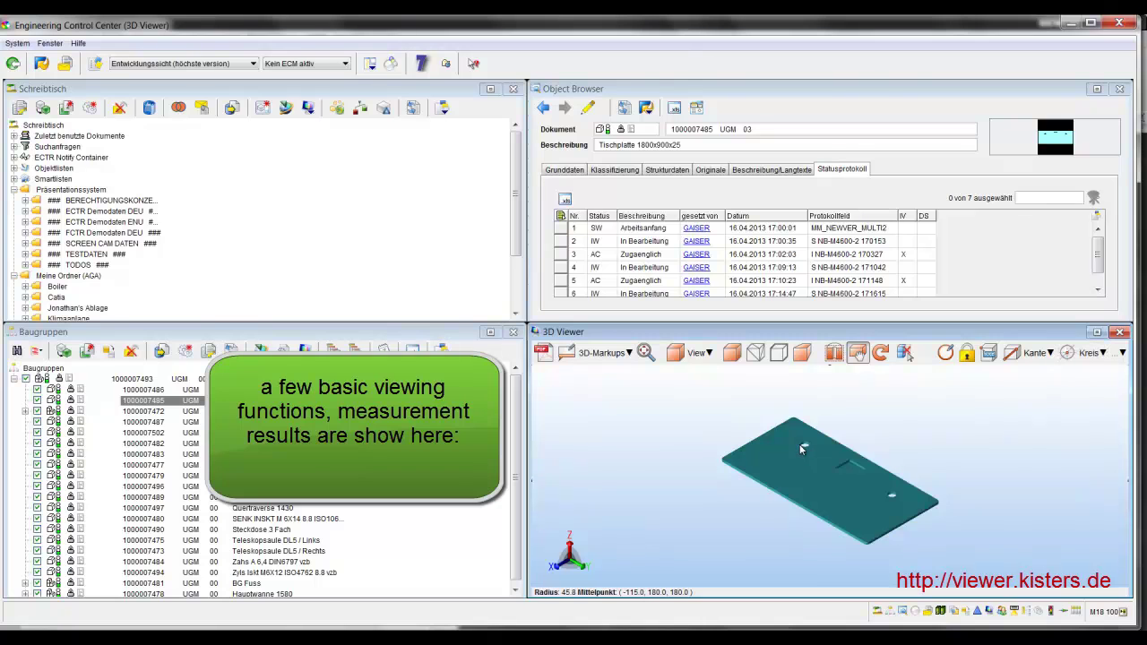
click(890, 492)
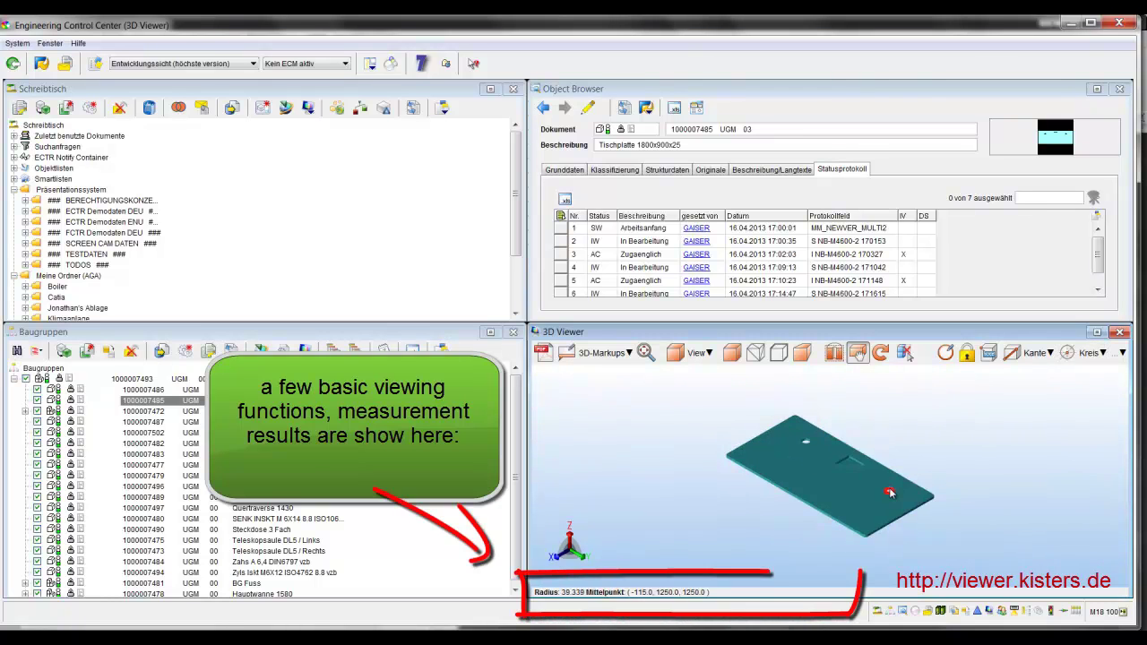
- Measure the distance between the axes of the two round cable holes in the tabletop
click(1124, 354)
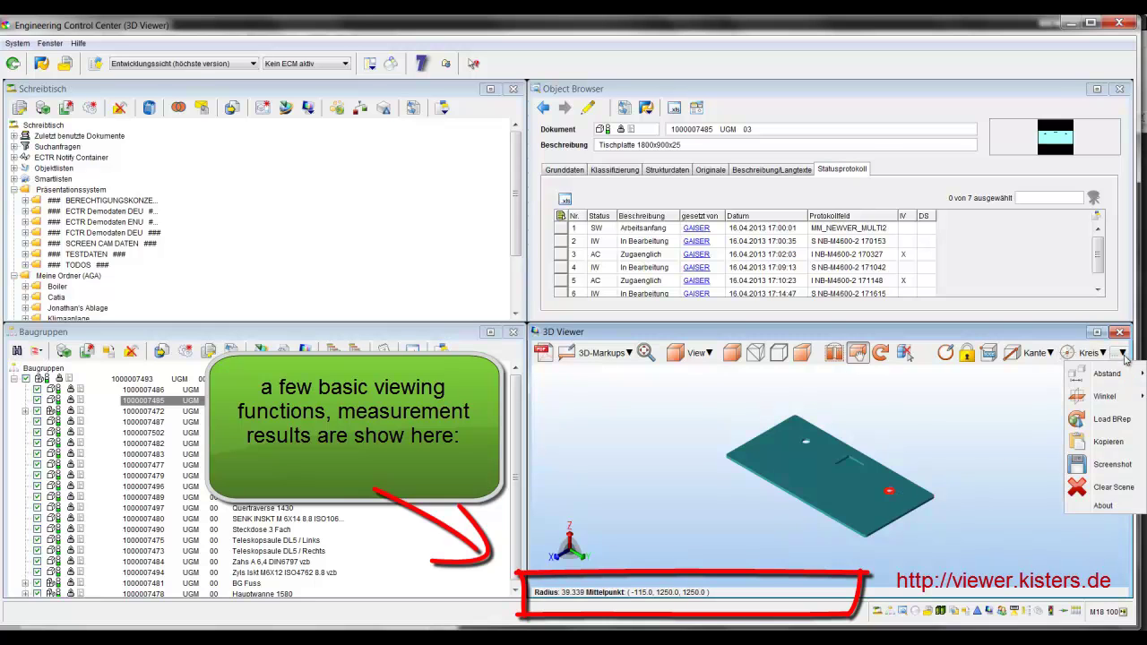
mouse_move(1115, 377)
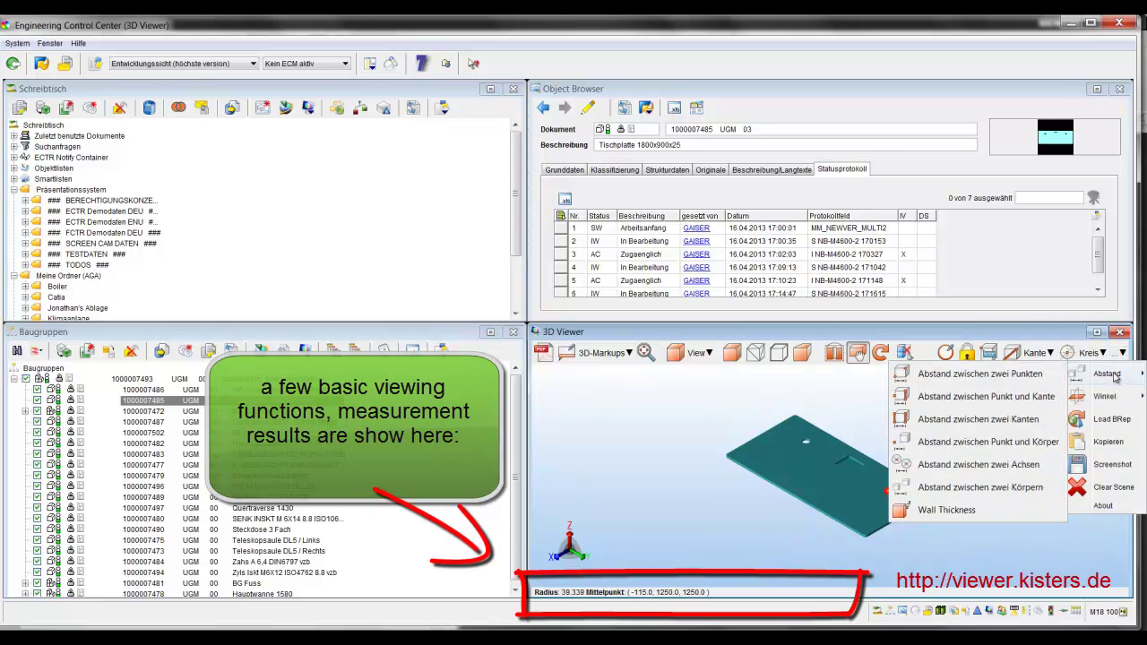
click(943, 466)
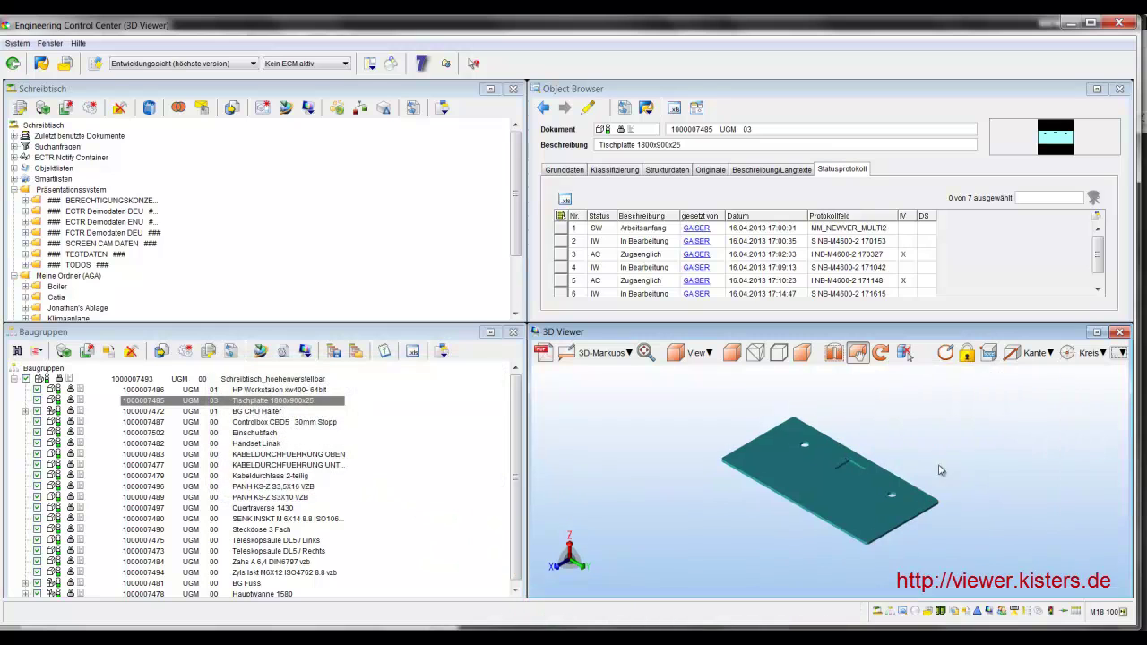
click(893, 497)
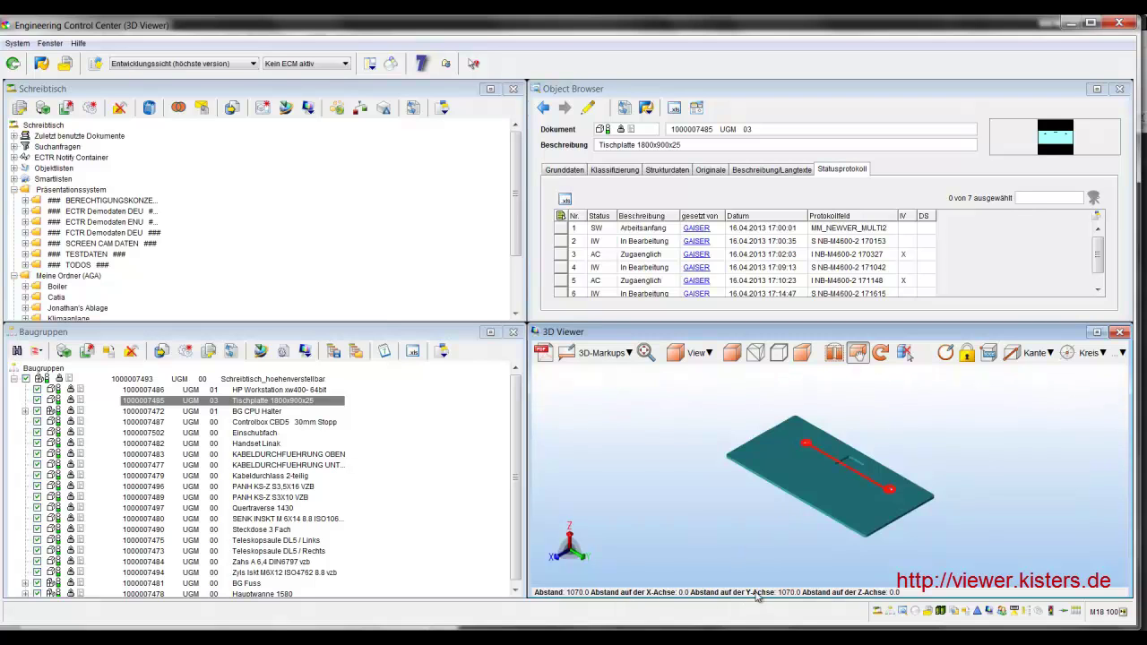
- Measure the distance between the tabletop's two opposite short edges with the edge-to-edge distance measurement (Abstand zwischen zwei Kanten)
click(1122, 353)
mouse_move(1120, 371)
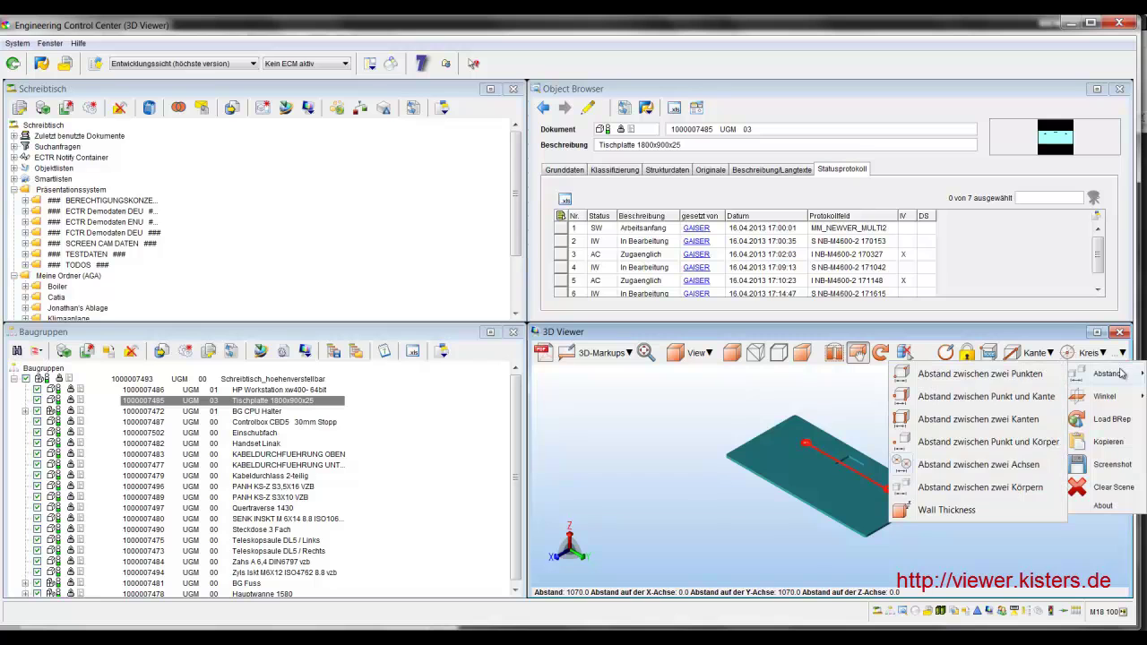
click(959, 425)
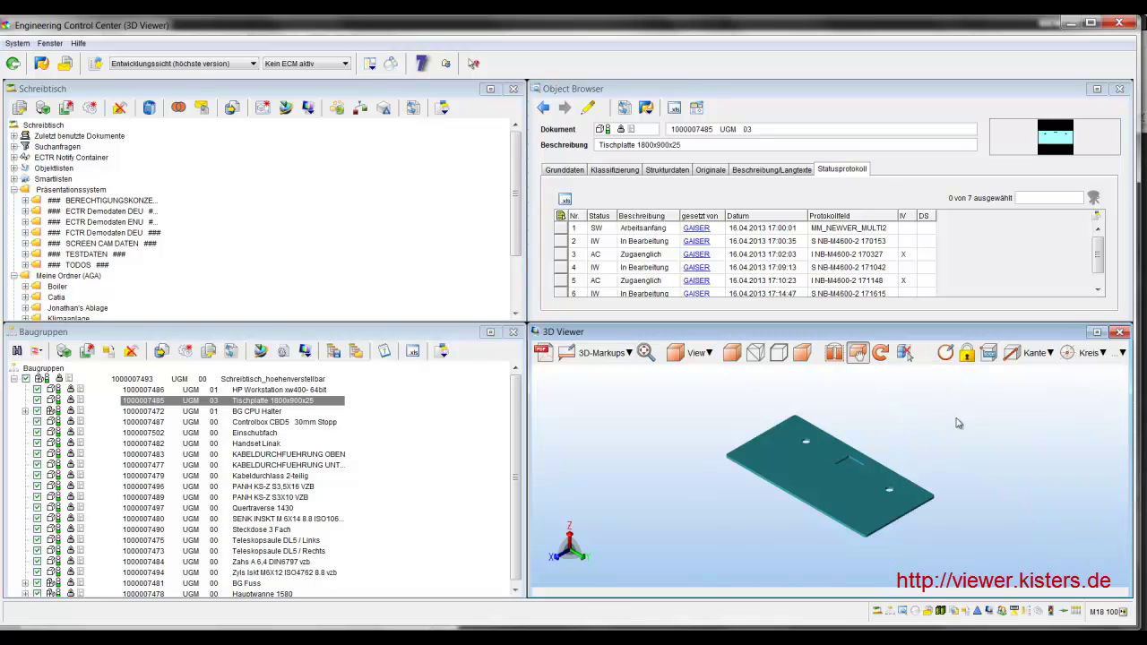
click(897, 530)
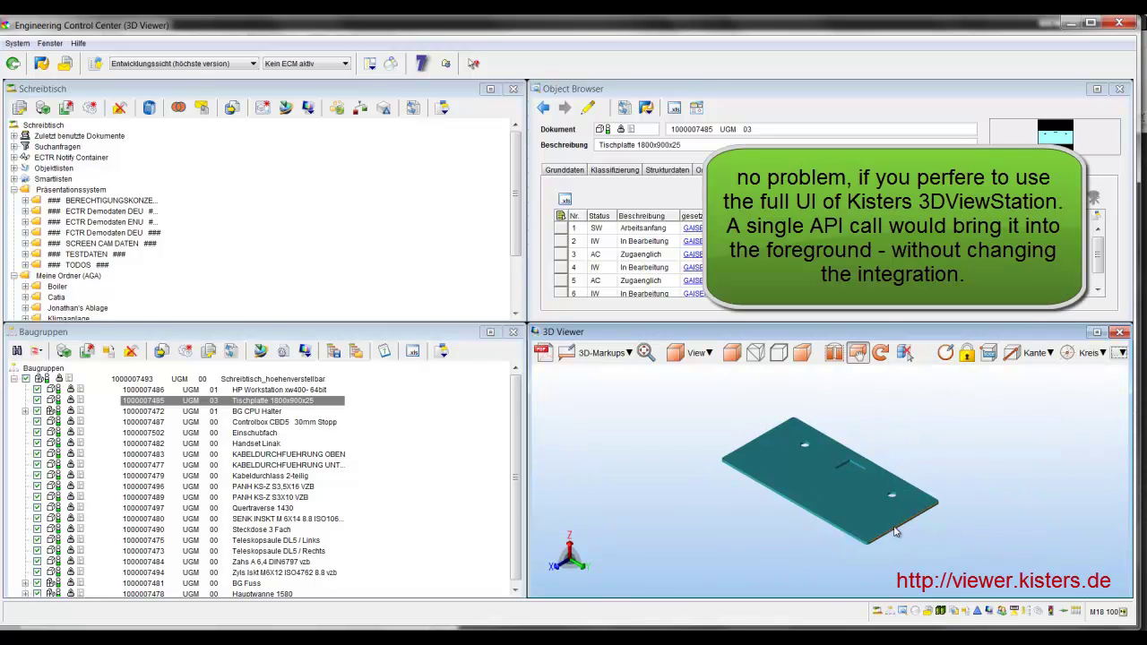
drag(775, 453, 827, 495)
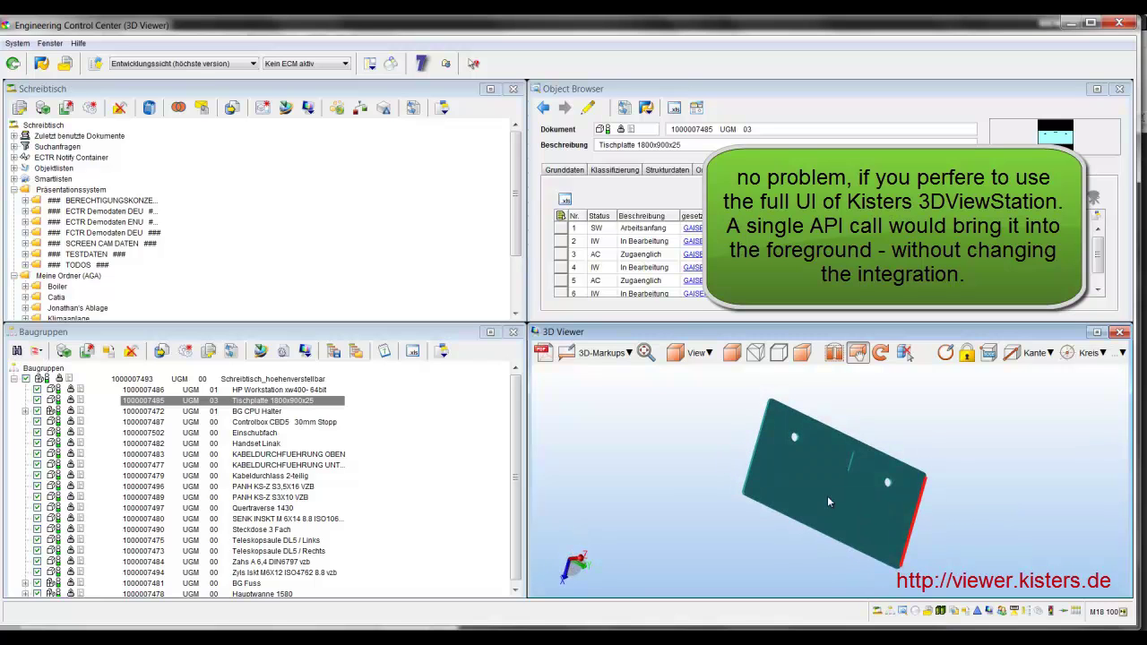
click(754, 453)
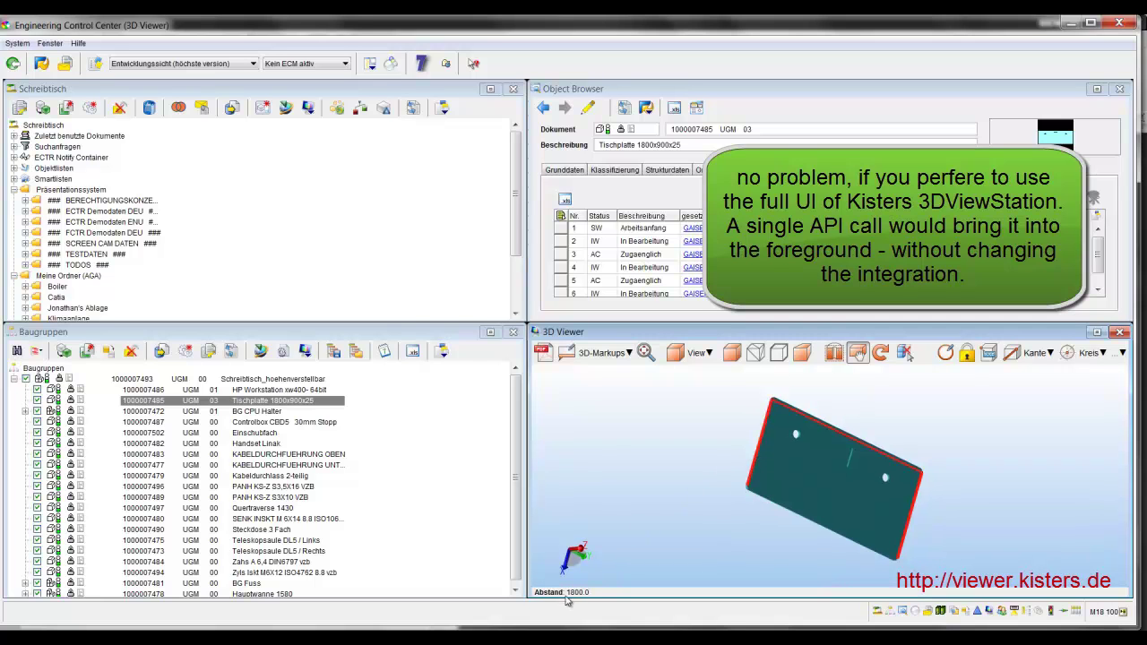
mouse_move(743, 541)
mouse_down()
mouse_move(705, 514)
mouse_move(740, 530)
mouse_up()
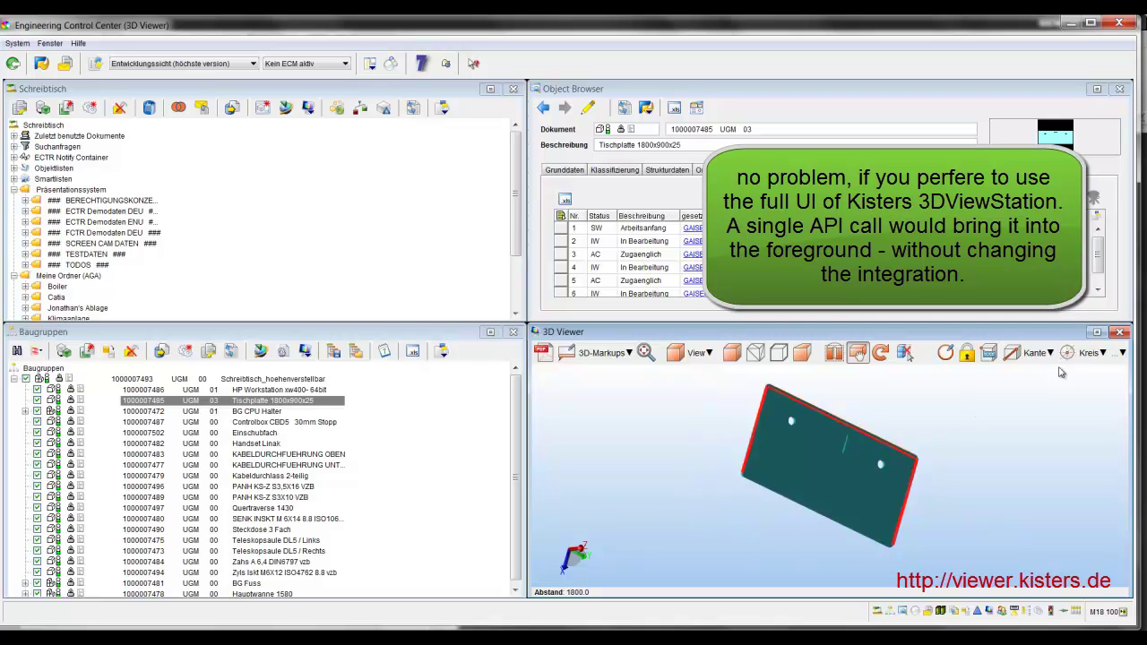
- Measure the angle between a short edge and the adjoining long edge of the tabletop with Winkel zwischen zwei Kanten
click(1123, 353)
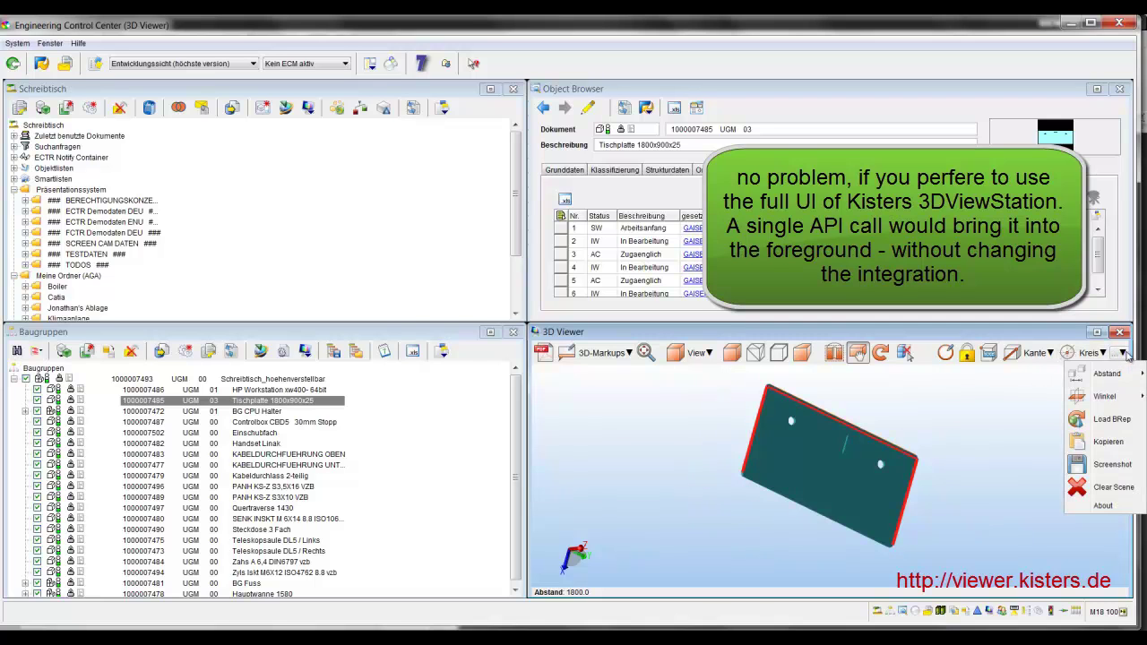
mouse_move(1127, 396)
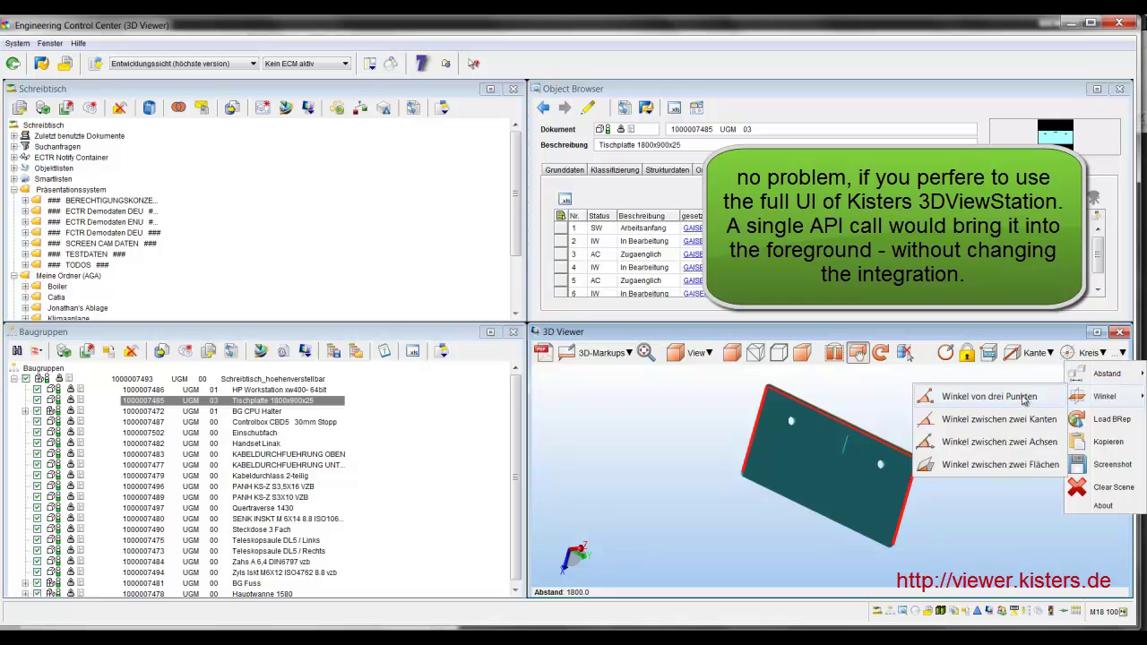
click(1001, 422)
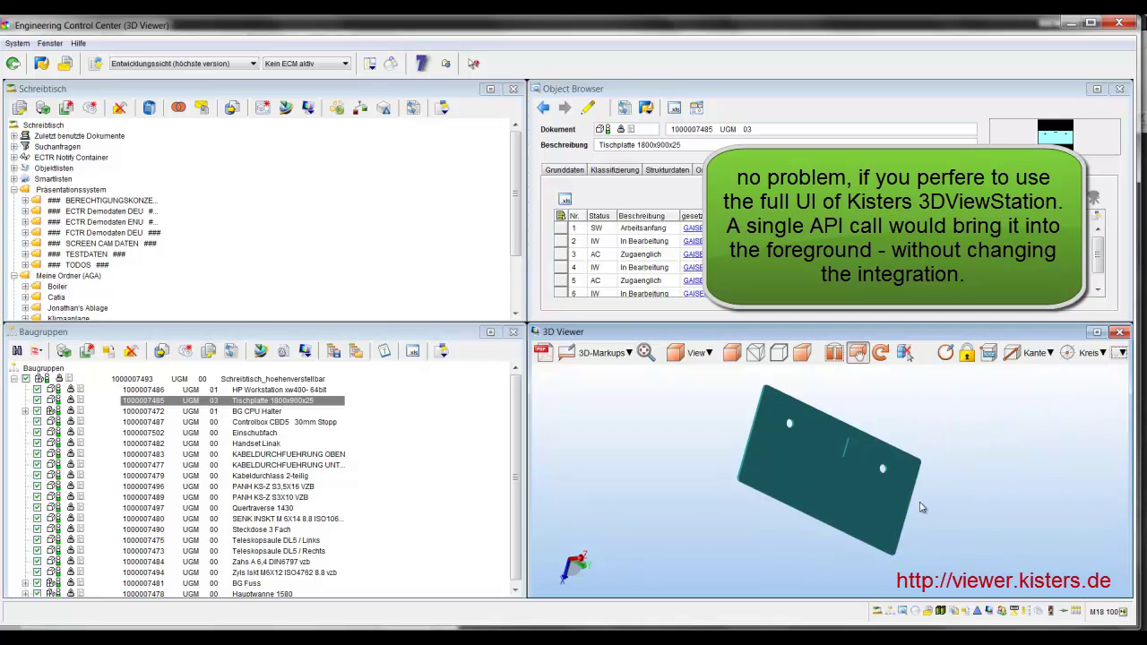
click(904, 527)
drag(770, 458, 787, 425)
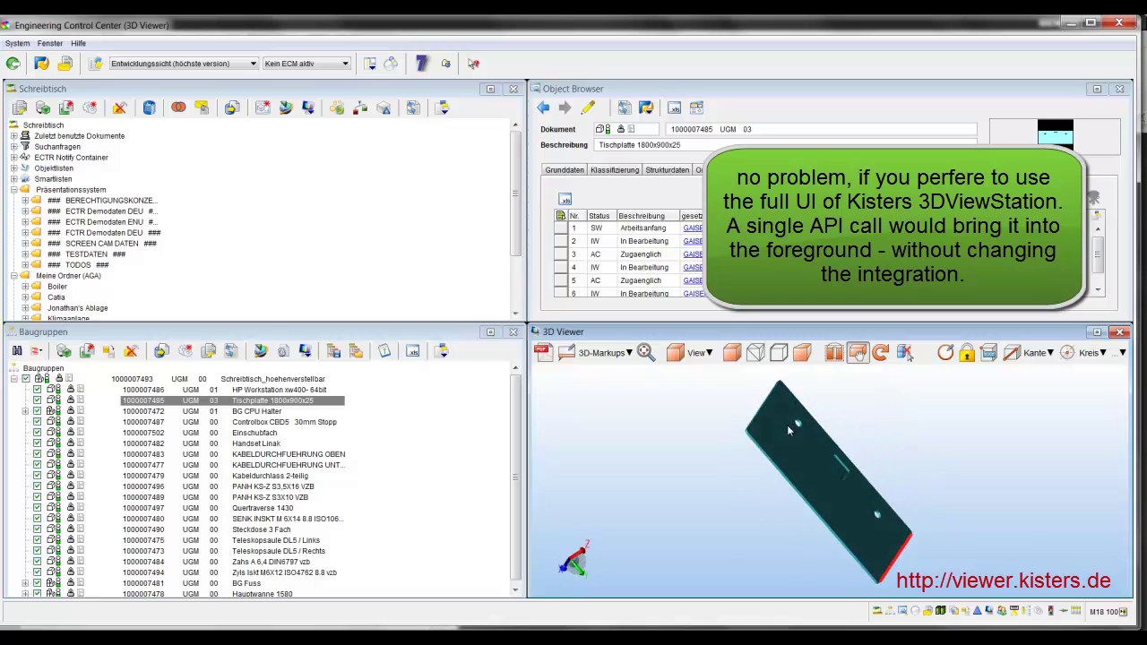
click(841, 452)
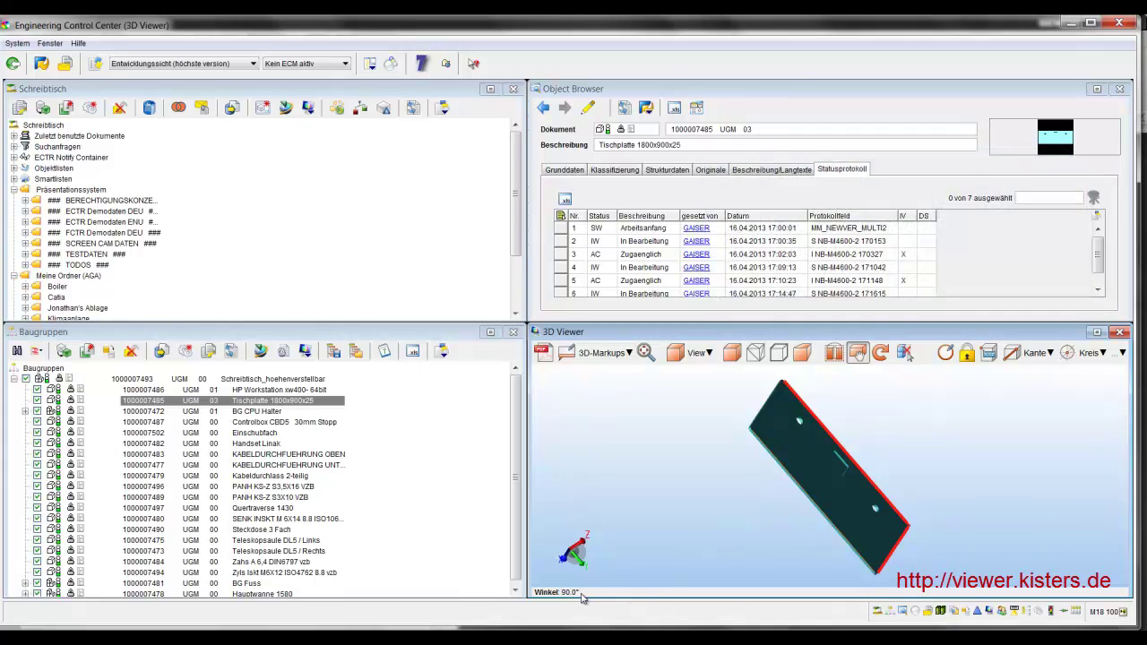
- Cut the isolated tabletop with a section plane, shift and rotate the plane, and inspect the opposite side of the cut
click(835, 353)
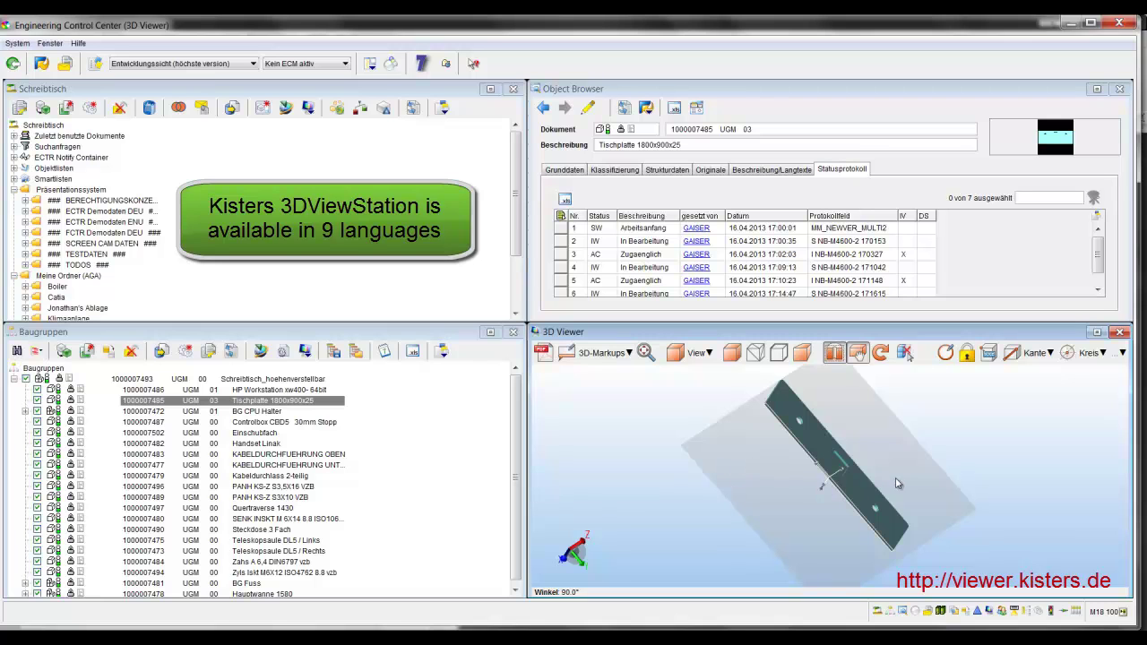
drag(890, 490, 691, 384)
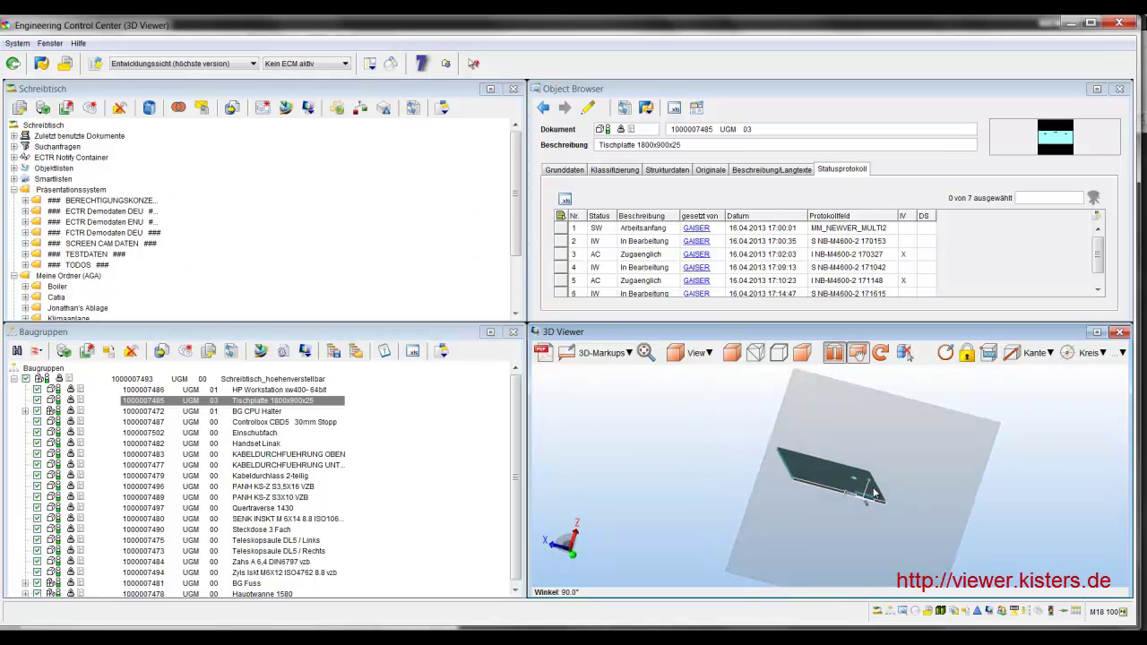
mouse_move(871, 502)
mouse_down()
mouse_move(867, 536)
mouse_move(886, 558)
mouse_move(876, 506)
mouse_move(948, 511)
mouse_move(860, 506)
mouse_up()
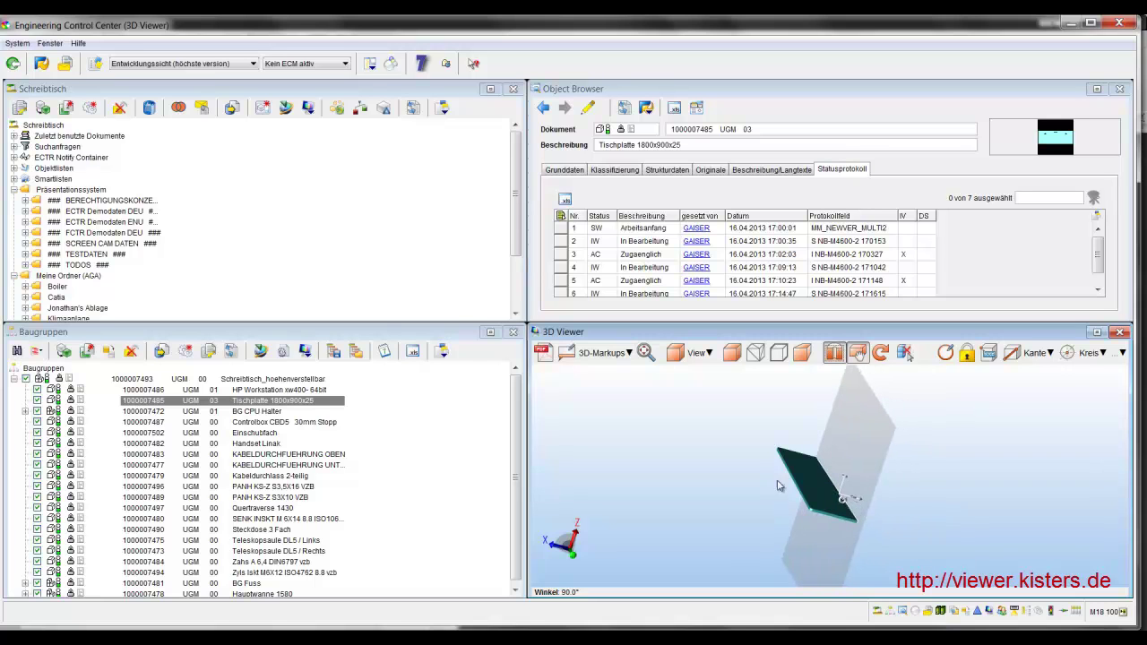
click(834, 353)
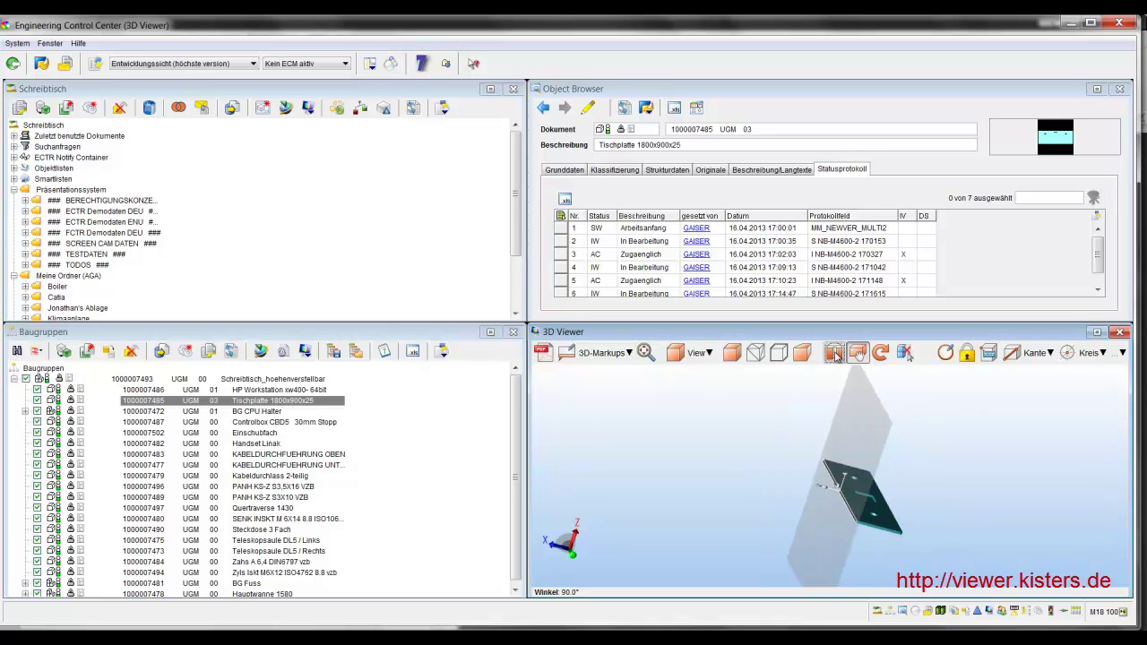
- Show all parts of the desk, move the section plane through the whole assembly and inspect it without the section
right_click(870, 520)
click(899, 554)
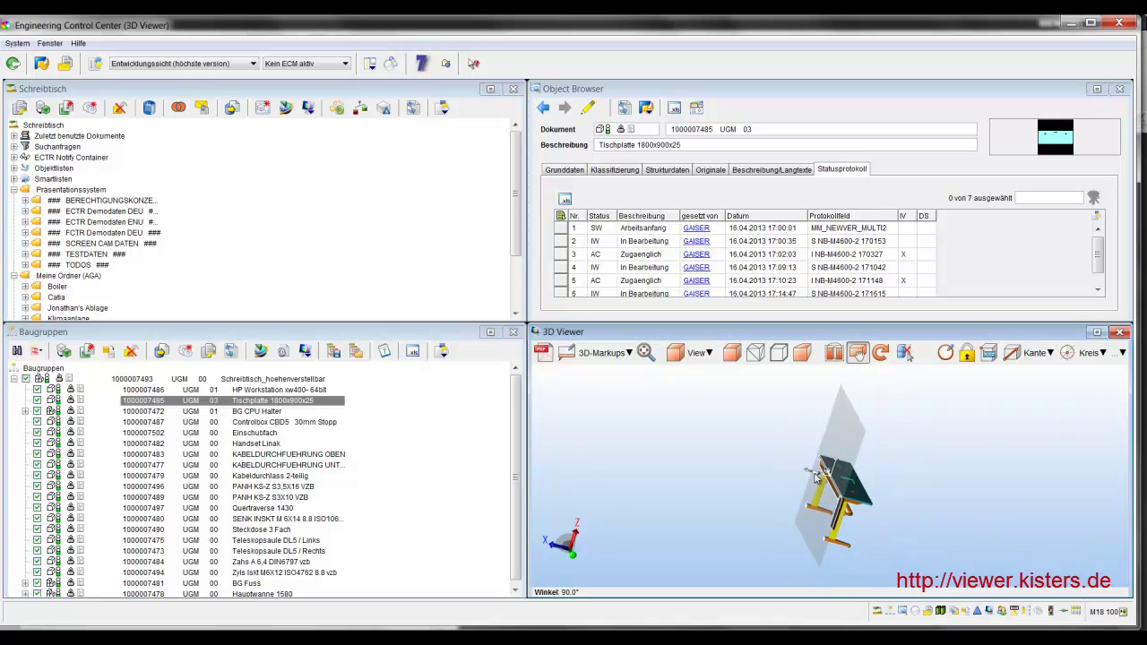
drag(784, 512, 953, 517)
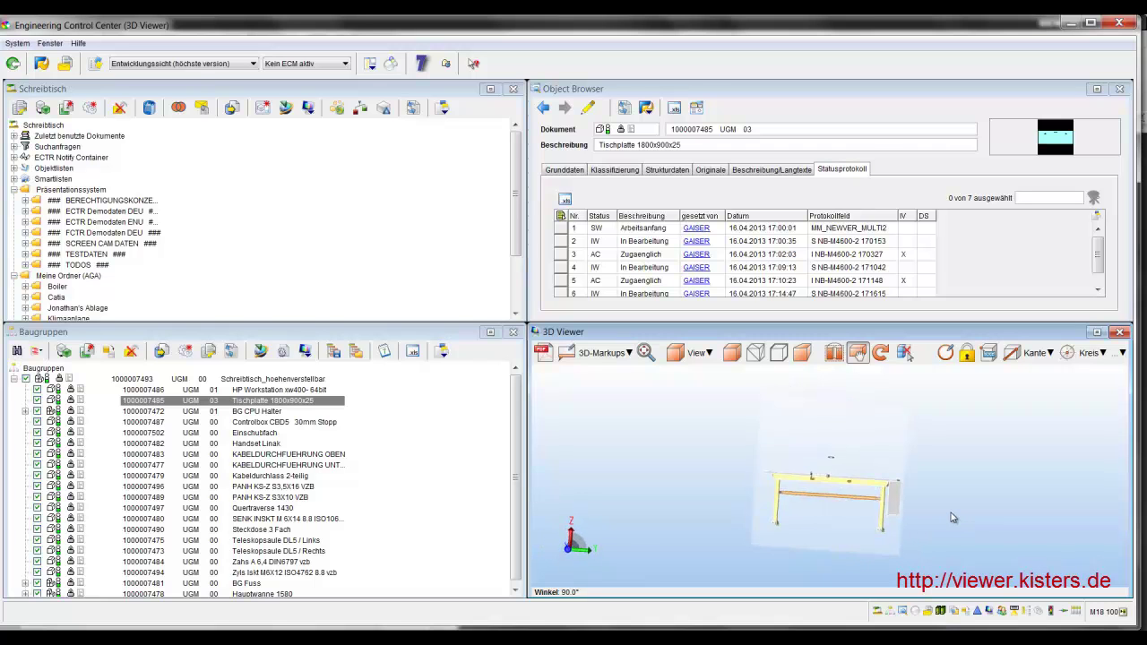
drag(829, 482, 719, 470)
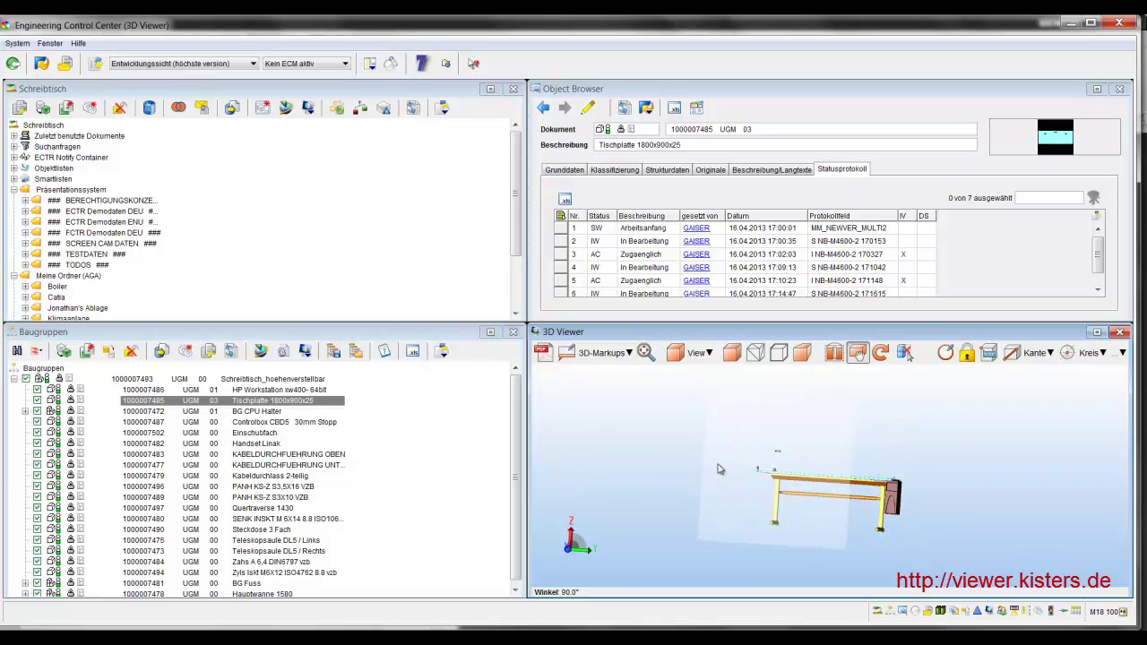
drag(854, 529, 762, 529)
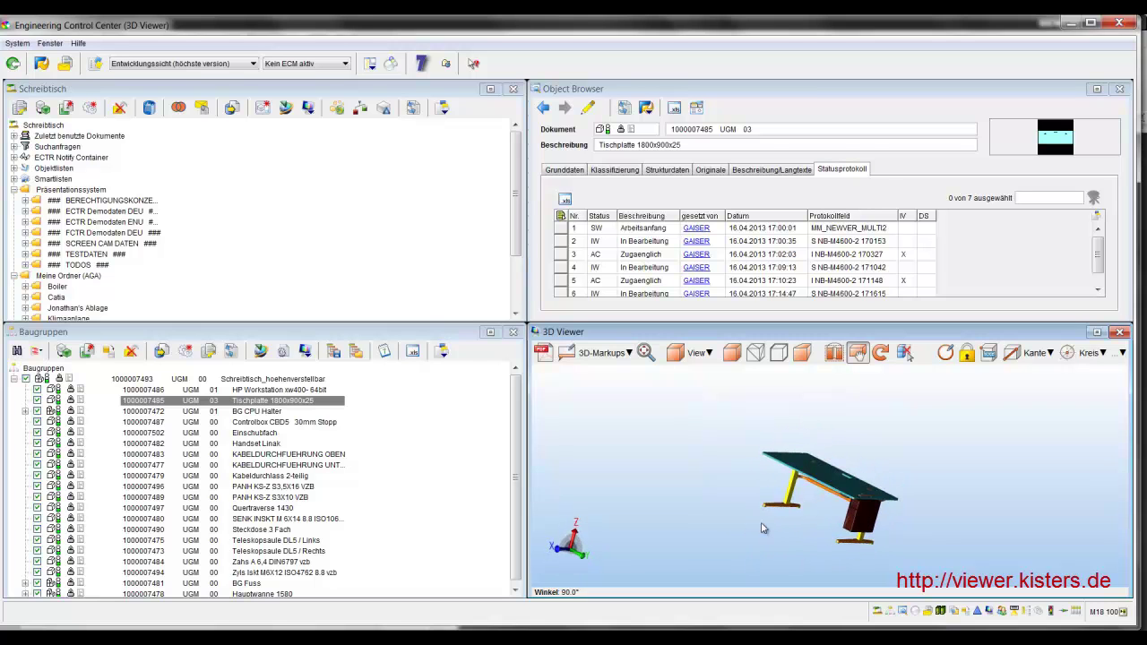
- Move the tabletop off the desk frame, inspect the parts beneath it and return it to its original position
scroll(759, 529, up, 4)
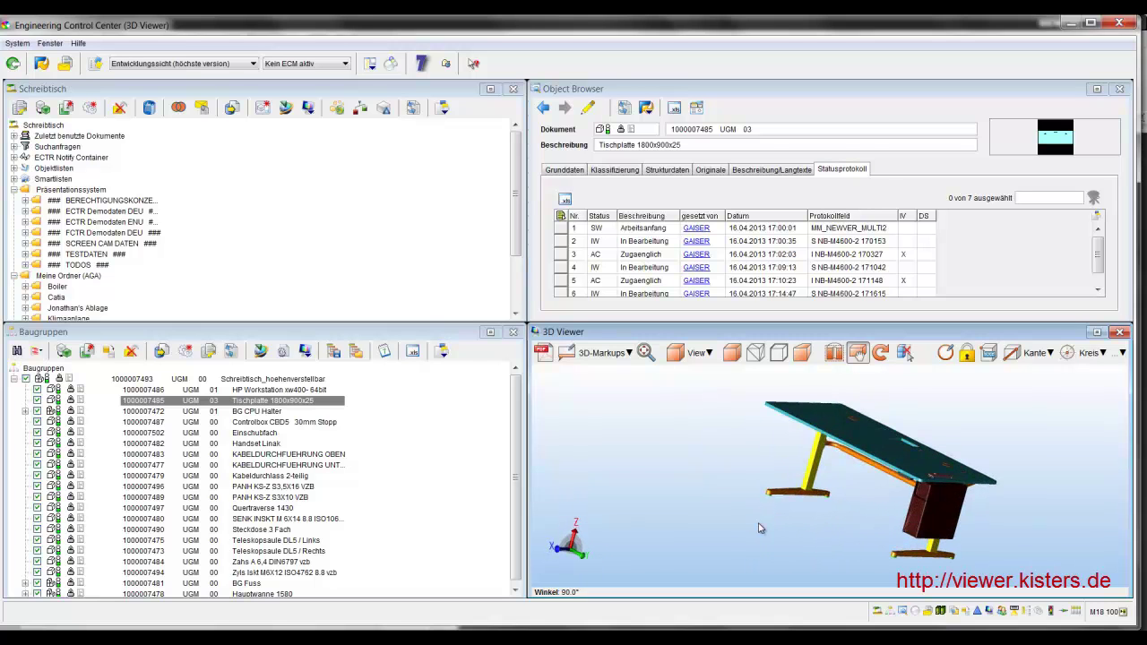
click(858, 354)
click(878, 448)
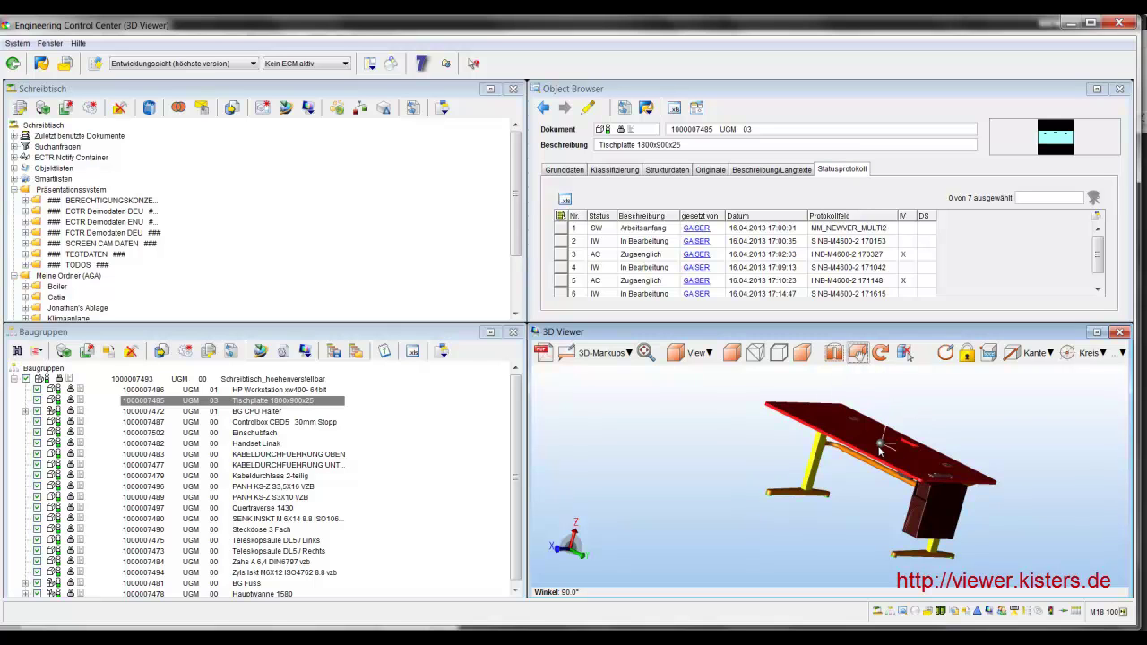
drag(878, 448, 664, 439)
drag(828, 502, 804, 531)
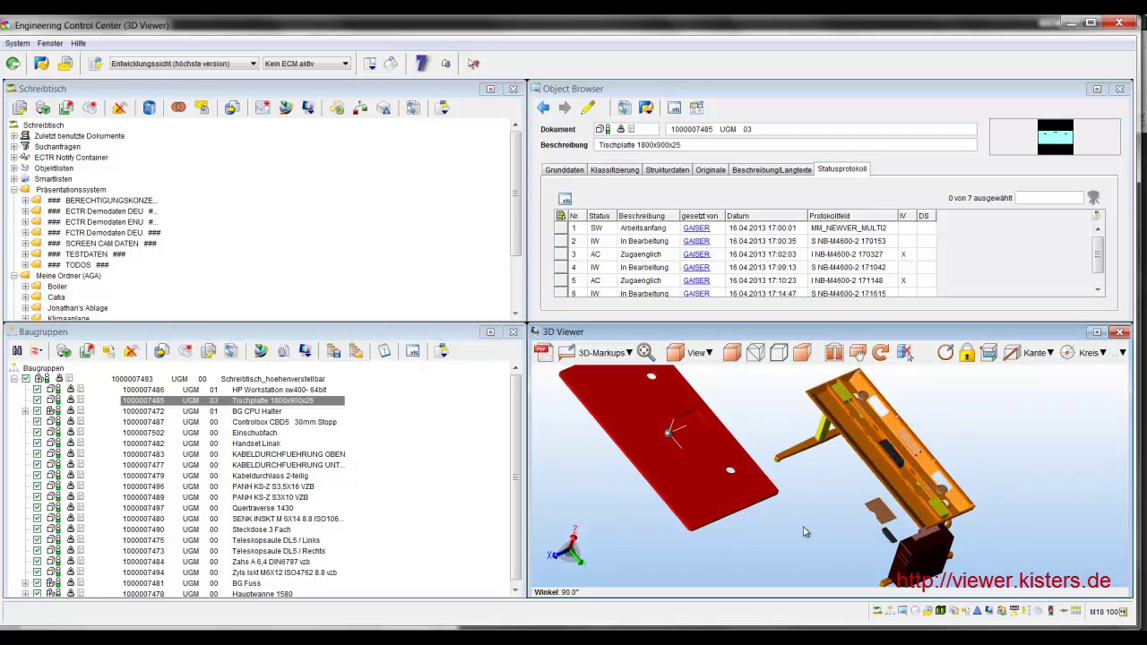
click(880, 352)
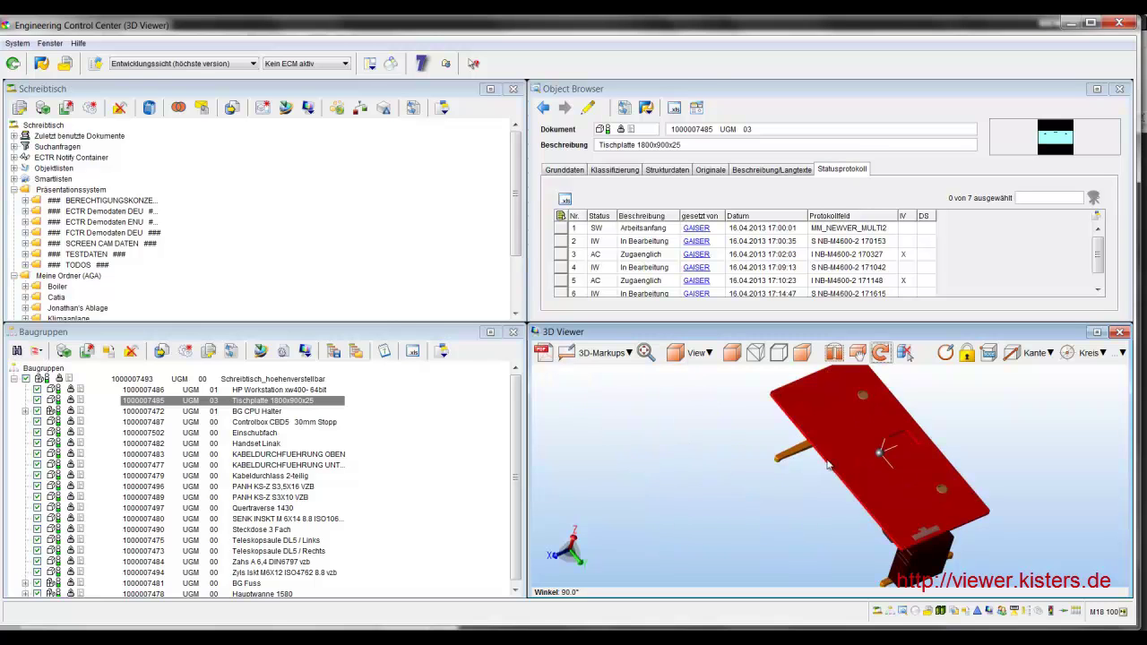
click(817, 491)
- Display the tabletop transparently with Transparent anzeigen and examine the frame and components beneath it
right_click(862, 456)
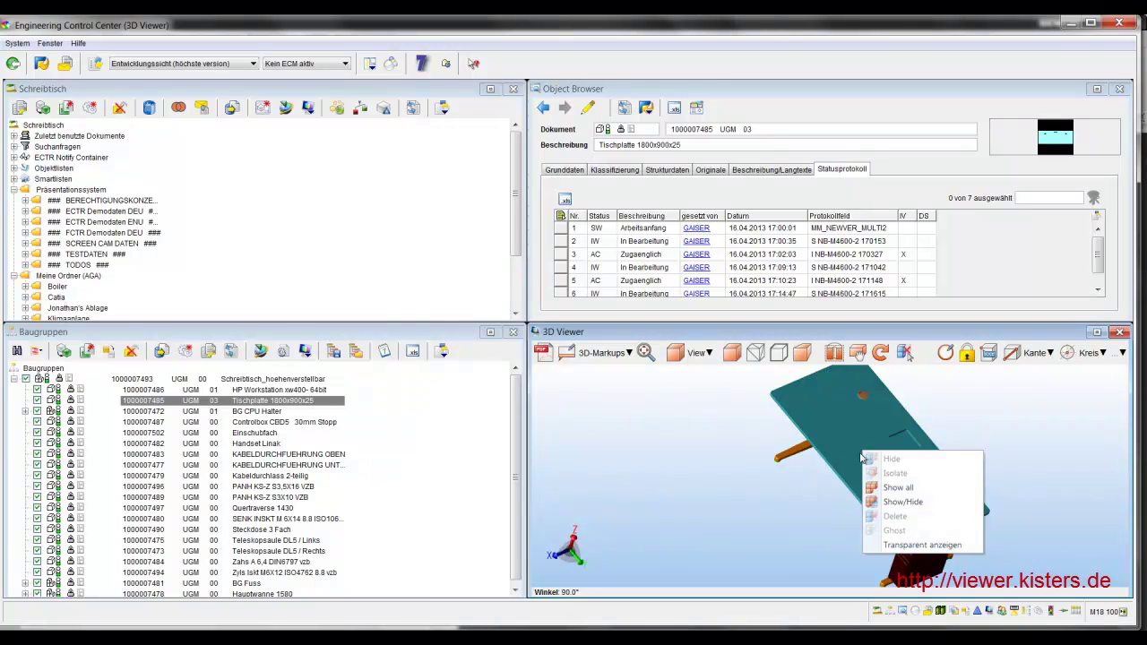
click(896, 547)
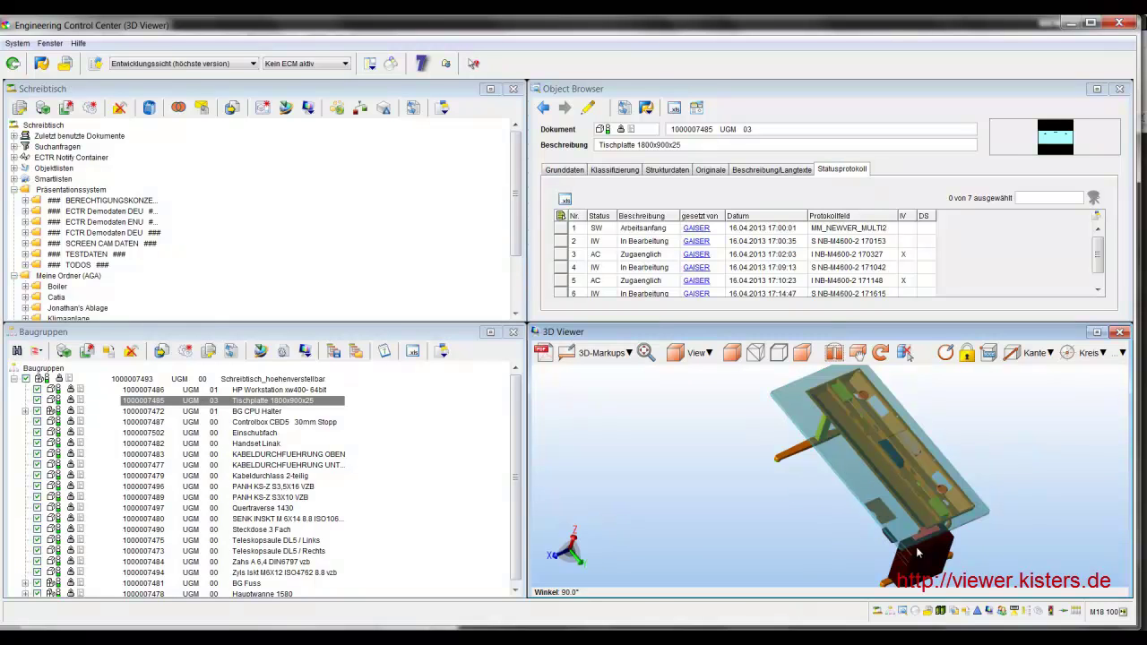
scroll(891, 502, up, 5)
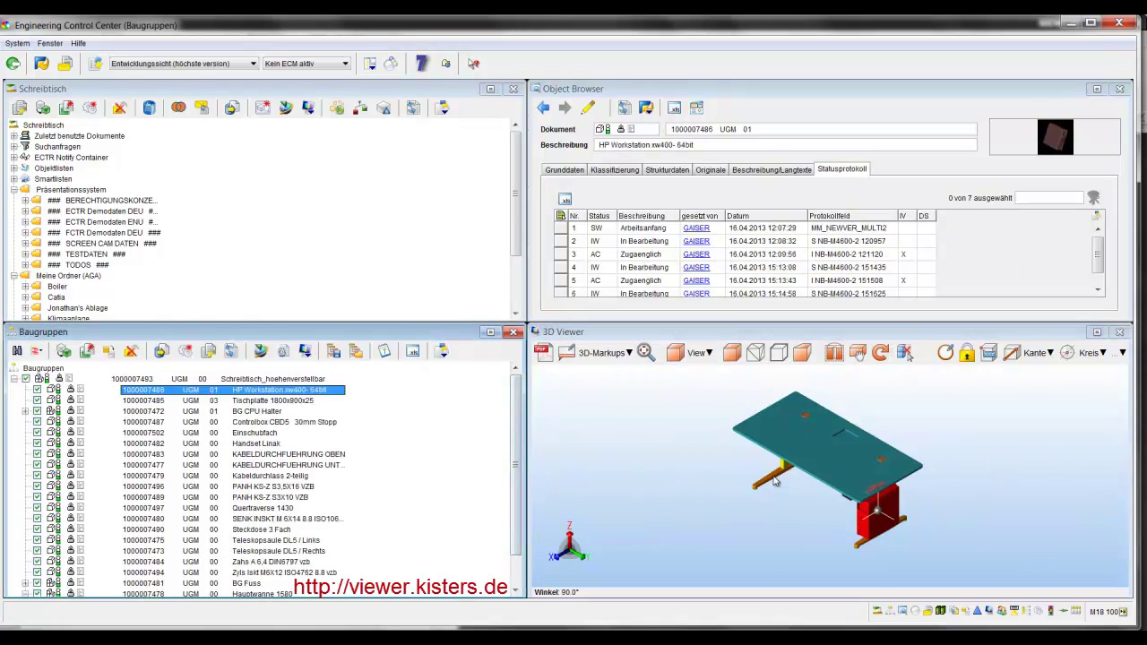
- Select the desk foot in the 3D model, find Zeilenfuss in the Baugruppen structure and select GLEITER below it
click(776, 482)
drag(514, 494, 518, 551)
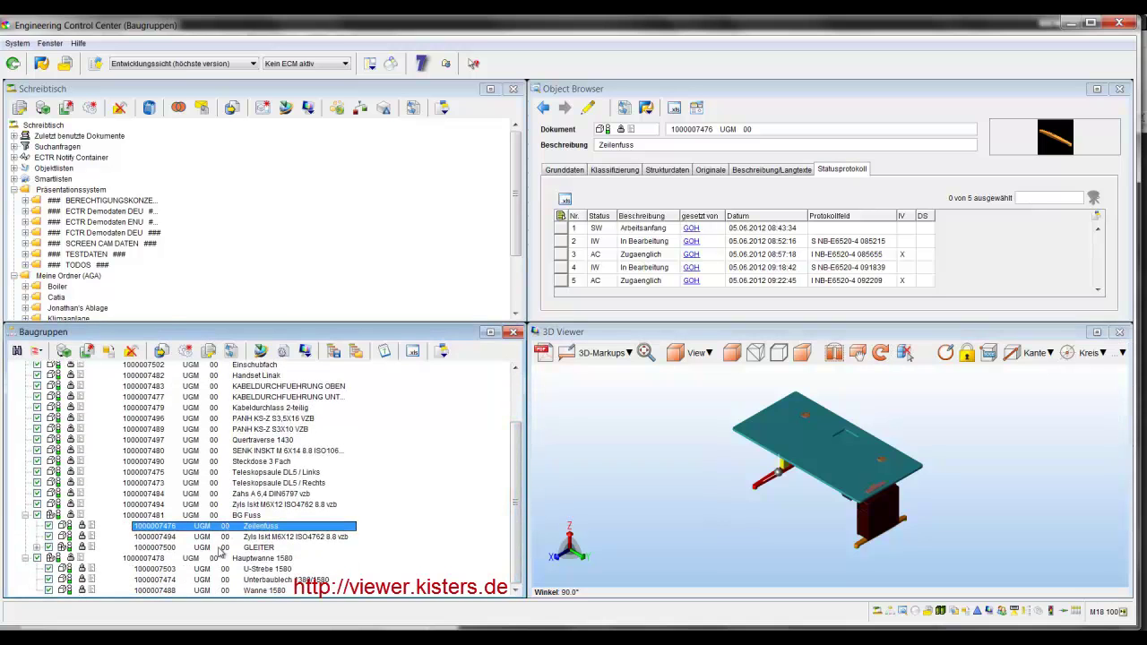
click(220, 549)
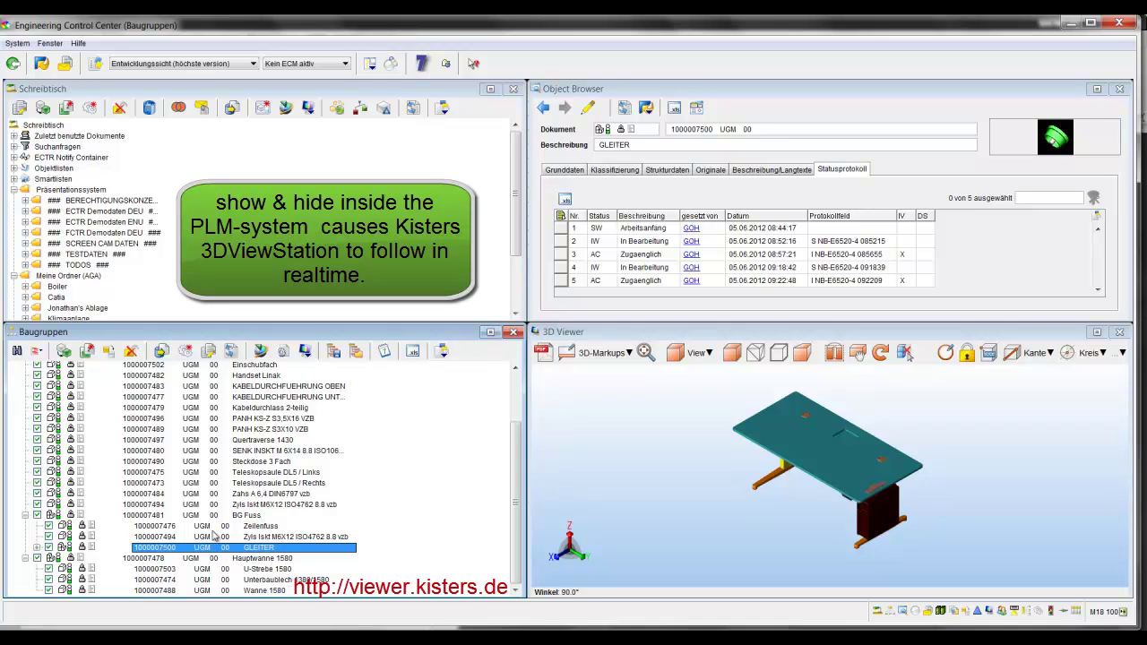
- Hide the BG Fuss subassembly from the Baugruppen structure and show it again, checking the 3D model each time
click(37, 516)
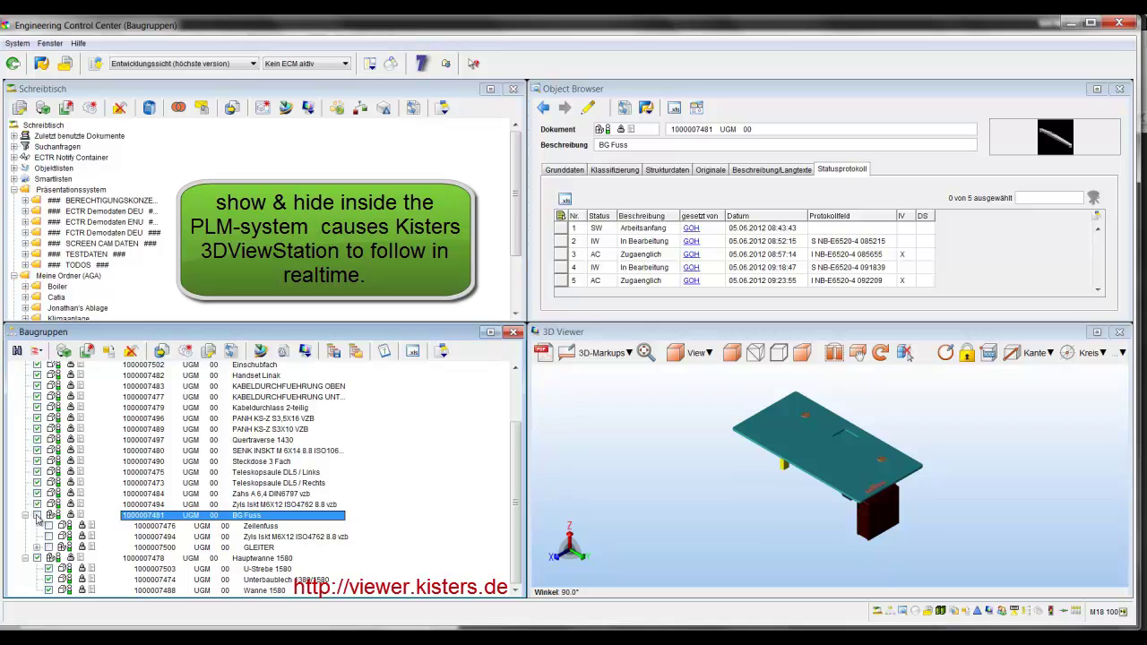
click(37, 516)
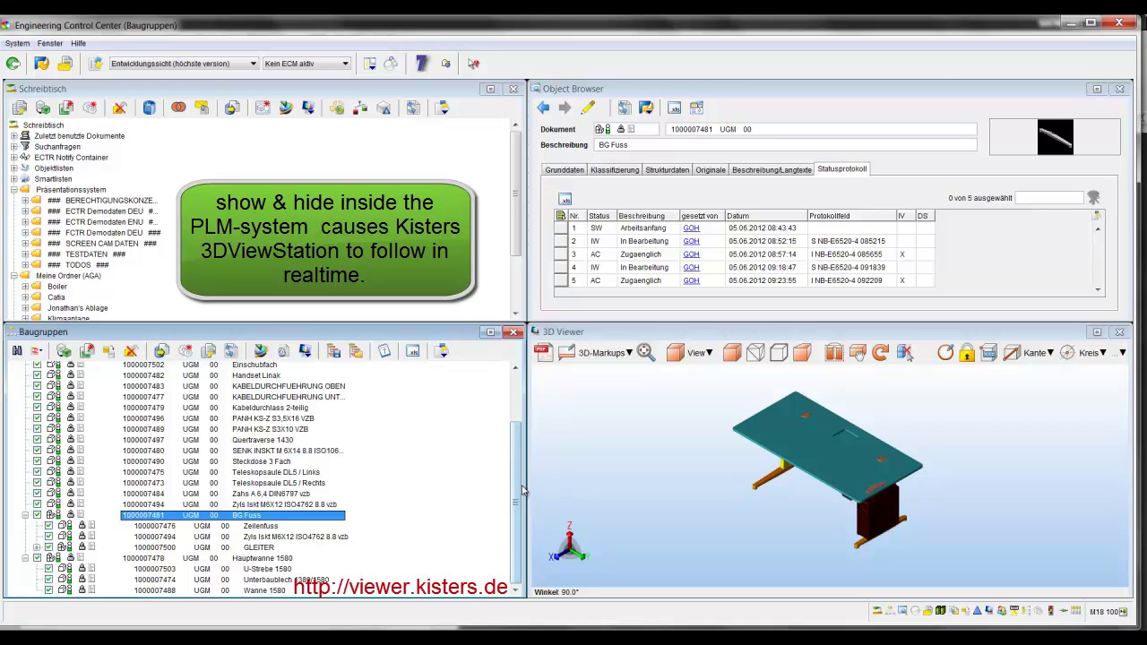
drag(517, 491, 523, 425)
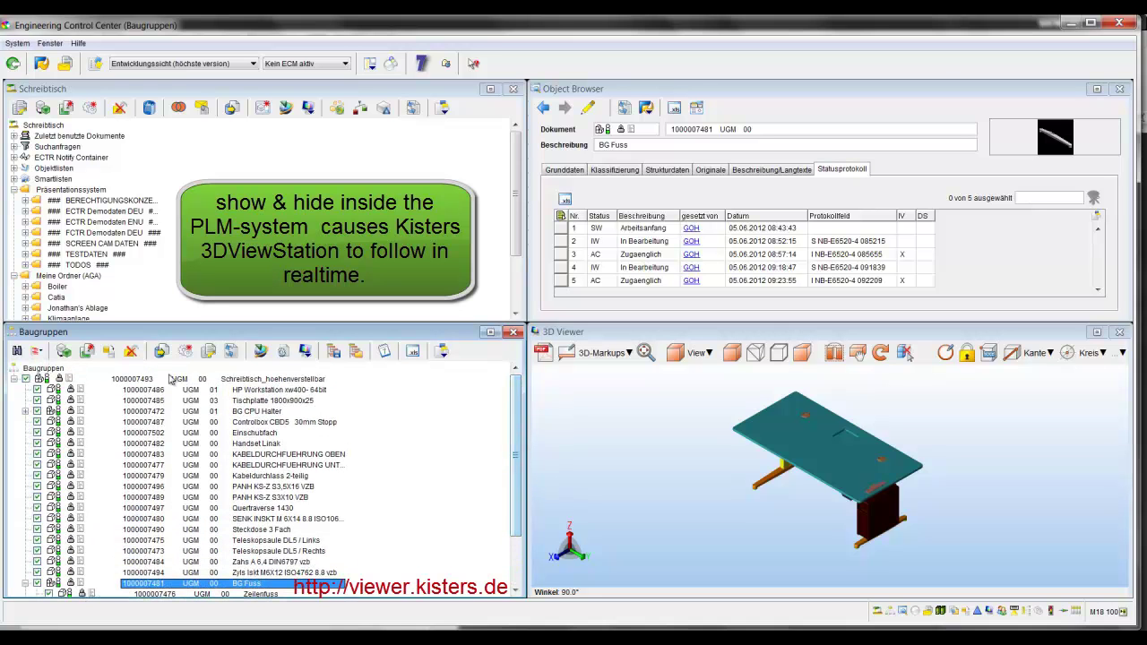
- Hide the HP Workstation xw400-64bit from the Baugruppen structure, examine the CPU holder behind it, and show the workstation again
click(38, 390)
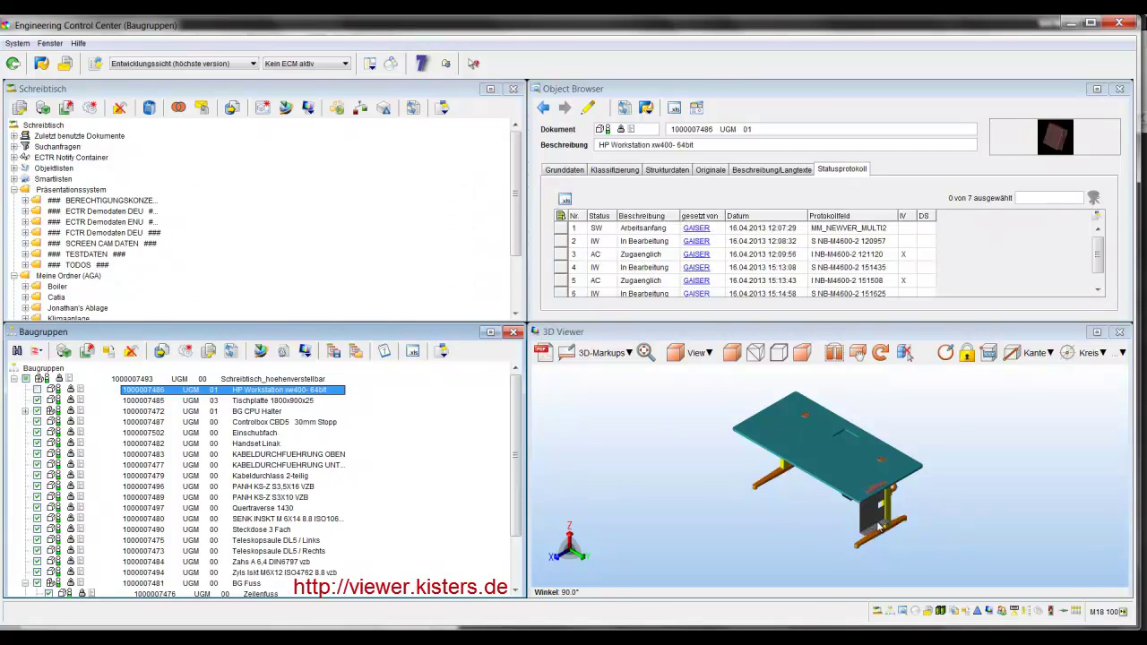
scroll(873, 530, up, 8)
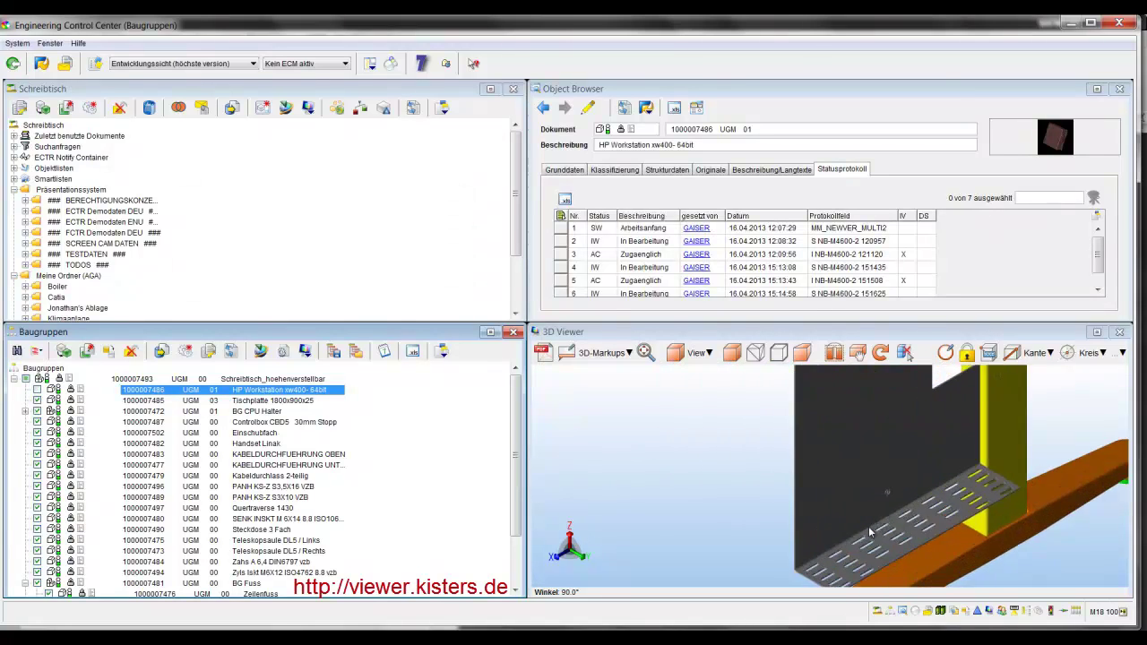
scroll(871, 530, down, 3)
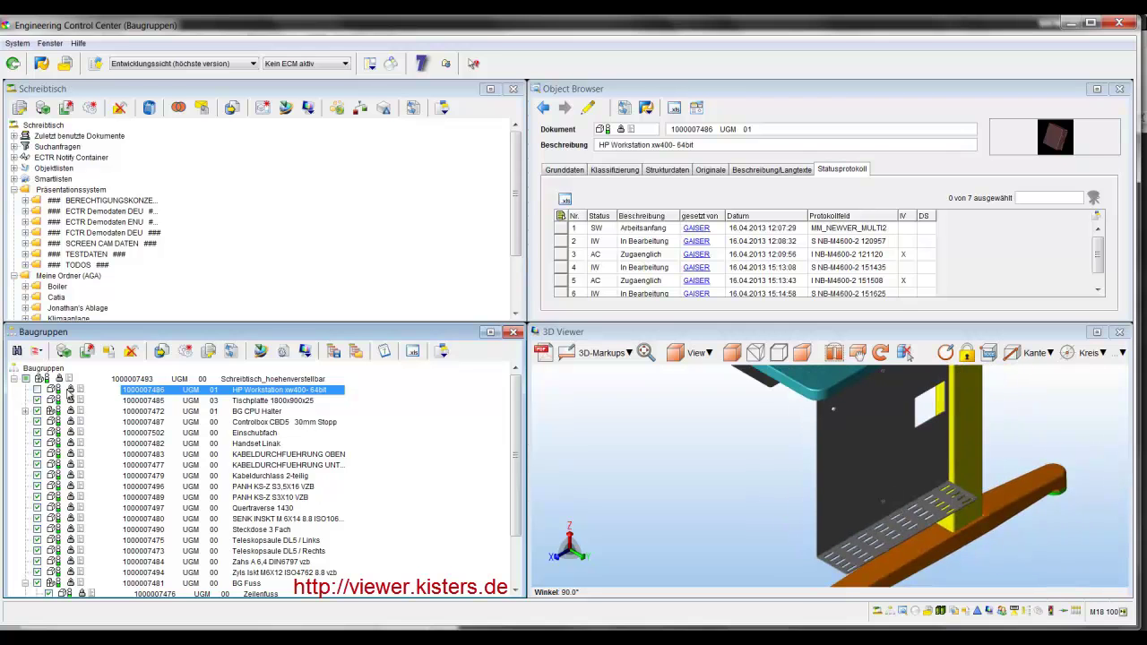
click(38, 391)
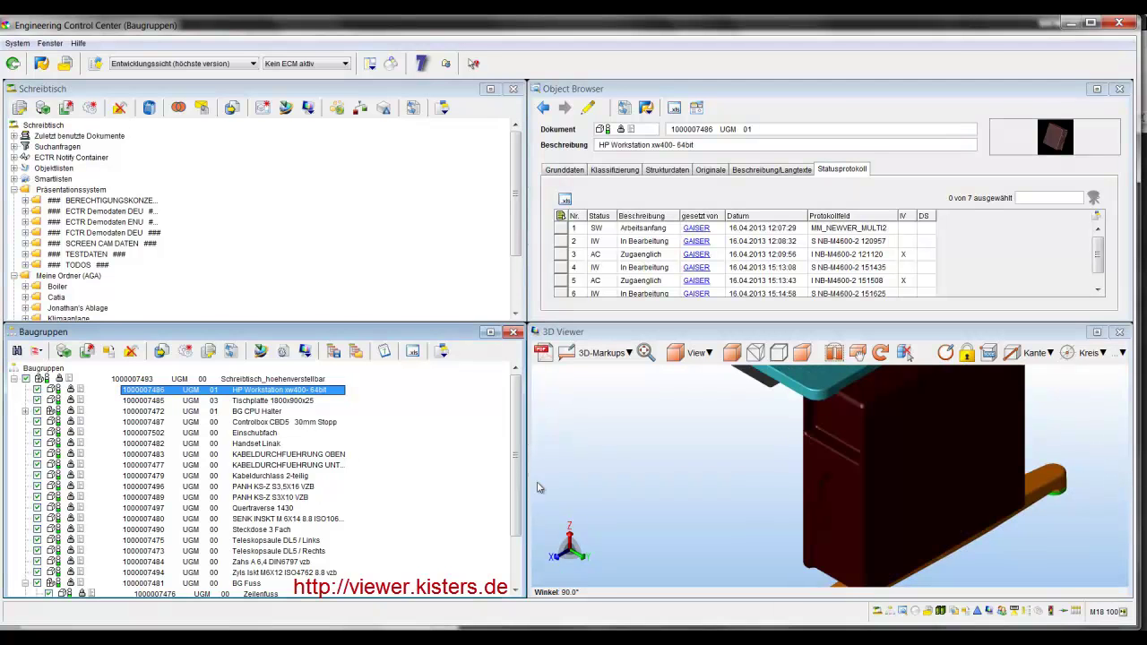
- Isolate the HP Workstation in the 3D model and bring back all parts with Show all
click(836, 502)
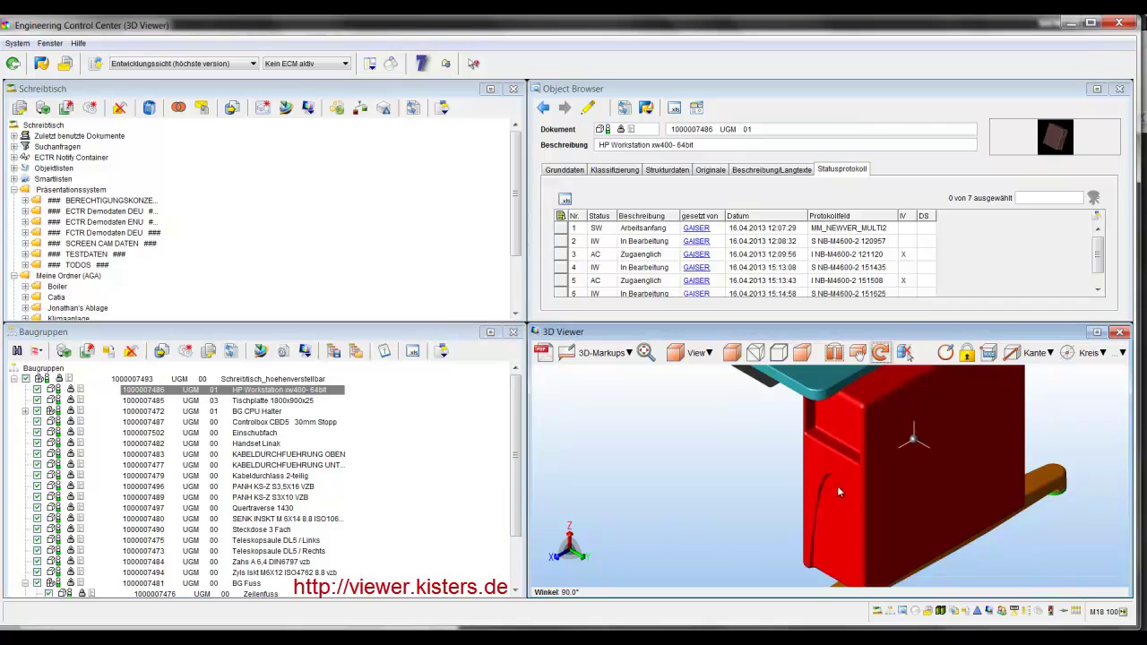
right_click(839, 490)
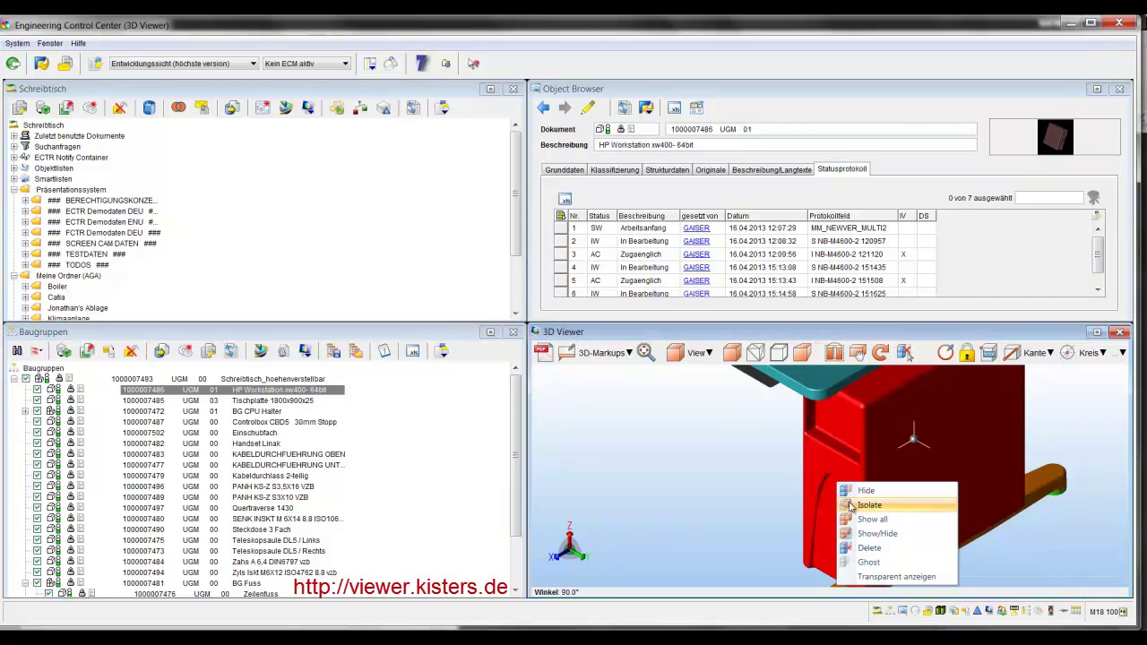
click(850, 506)
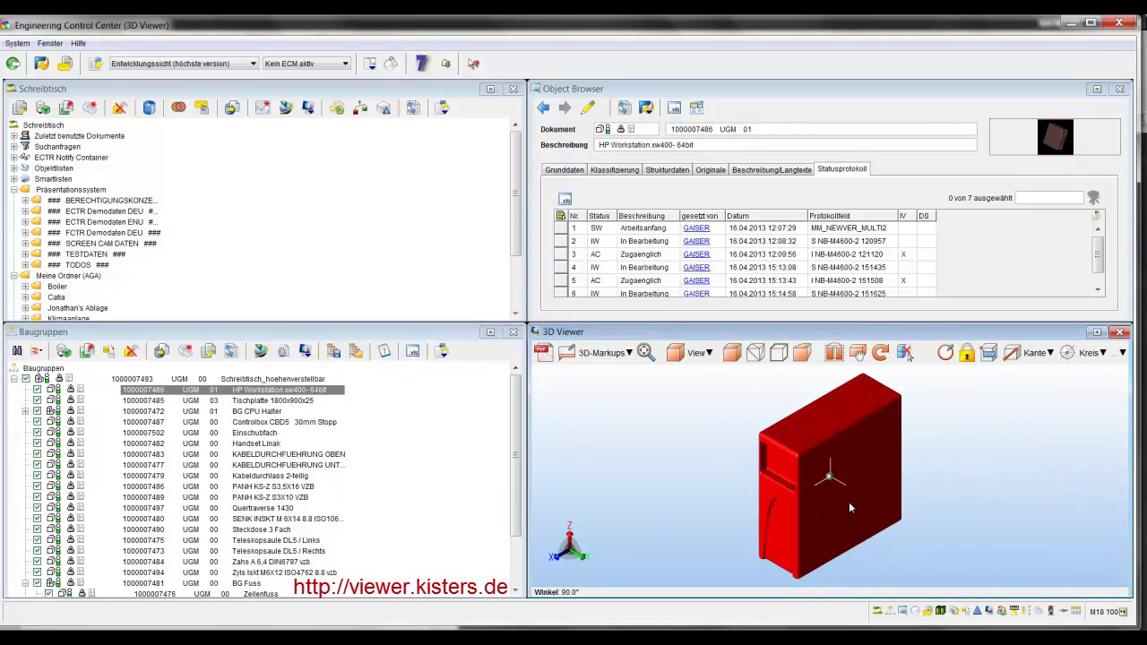
right_click(851, 508)
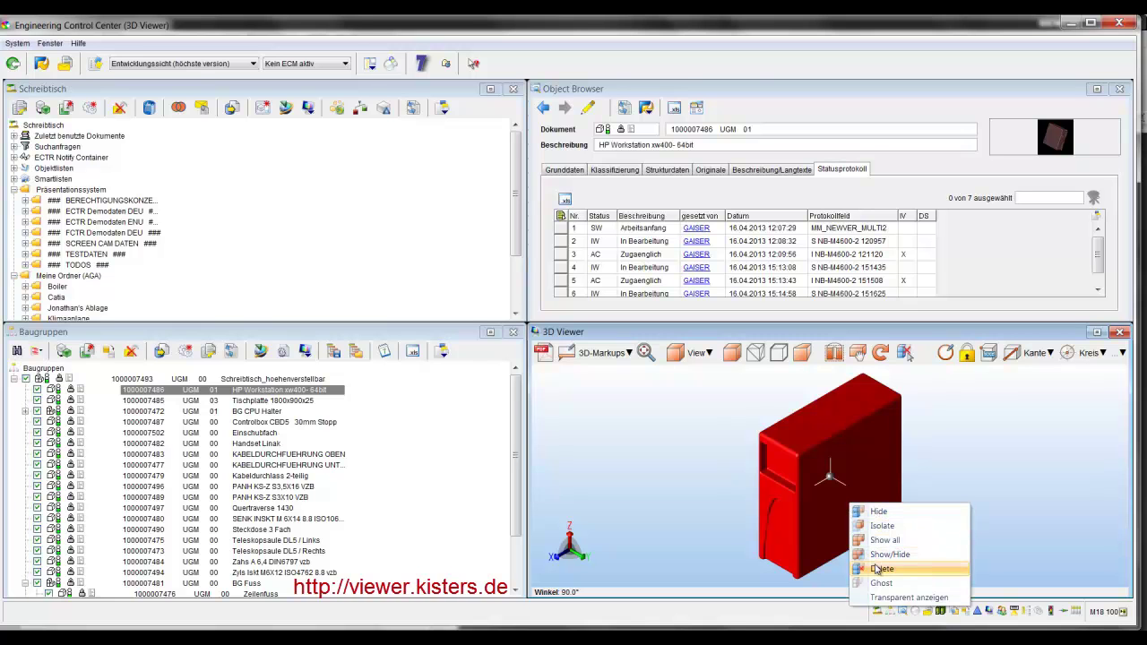
click(875, 541)
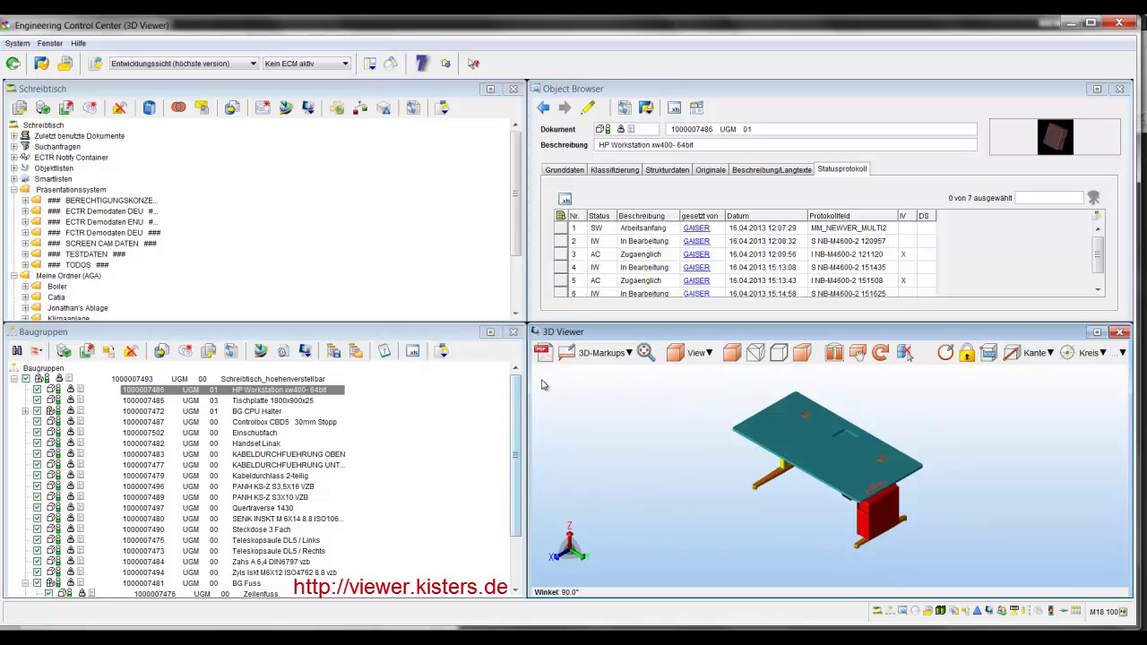
- Select the desk foot and restrict the load configuration to BG Fuss with Nur selektierte Komponenten laden
click(776, 481)
right_click(218, 583)
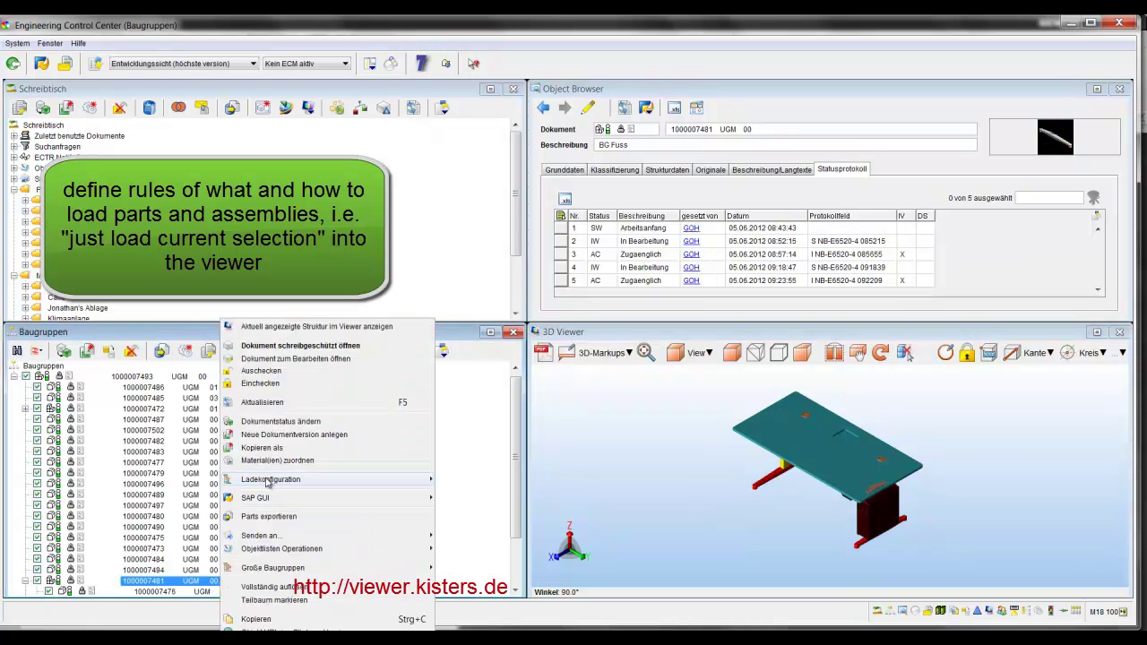
mouse_move(268, 482)
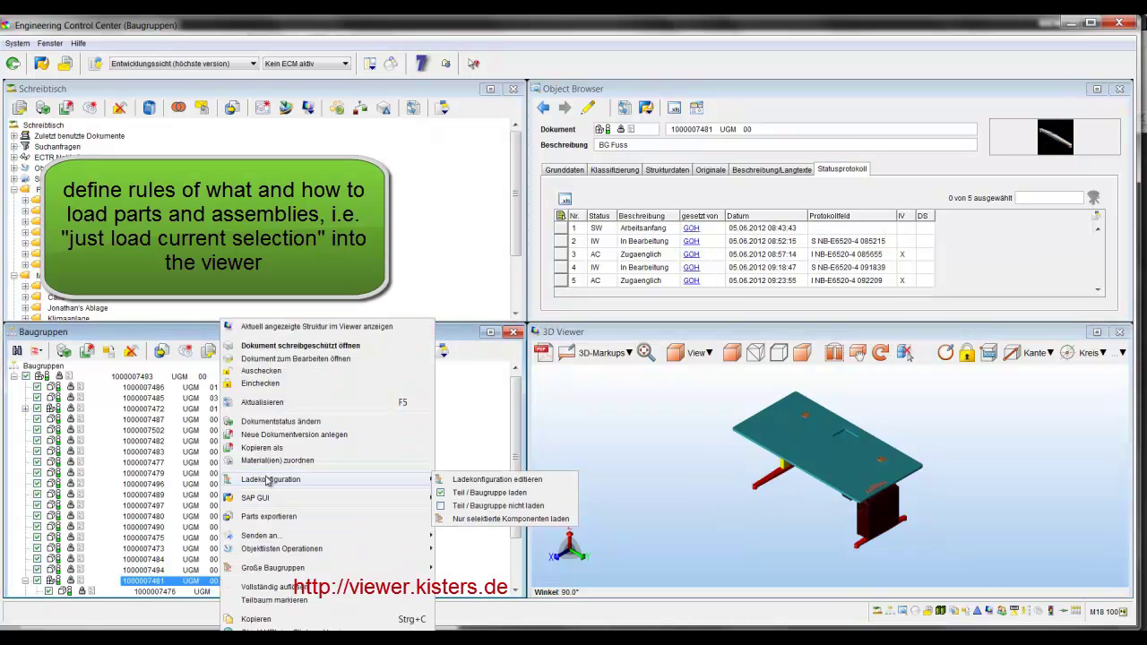
click(489, 520)
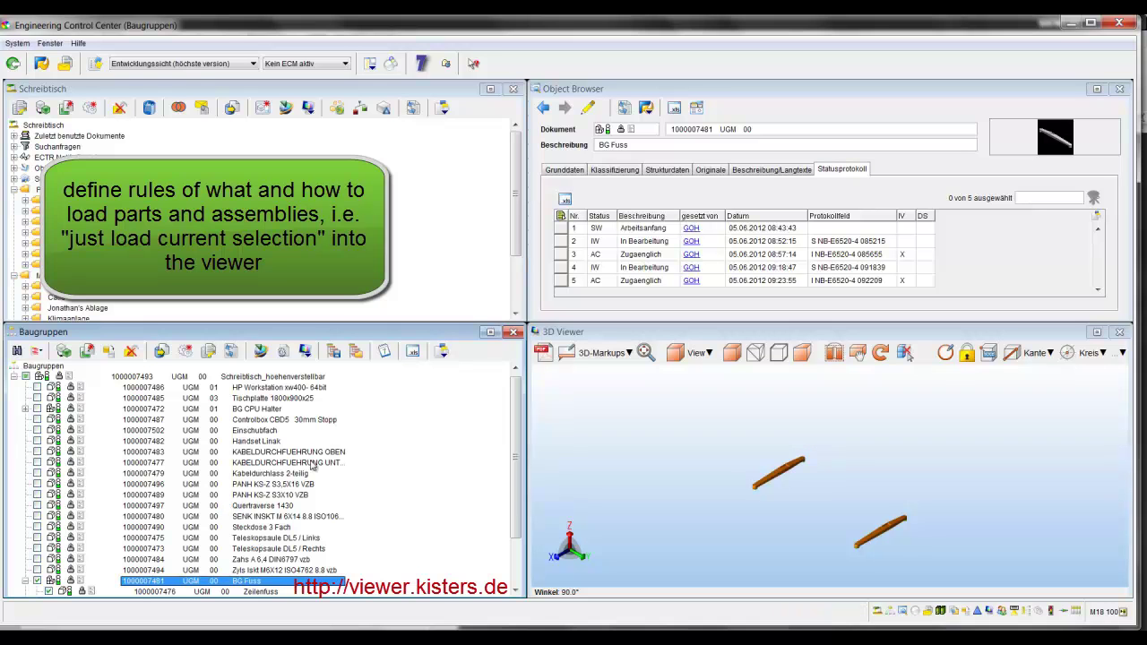
- Open the top-level Schreibtisch_hoehenverstellbar assembly write-protected in NX using the current load selection
drag(515, 489, 536, 432)
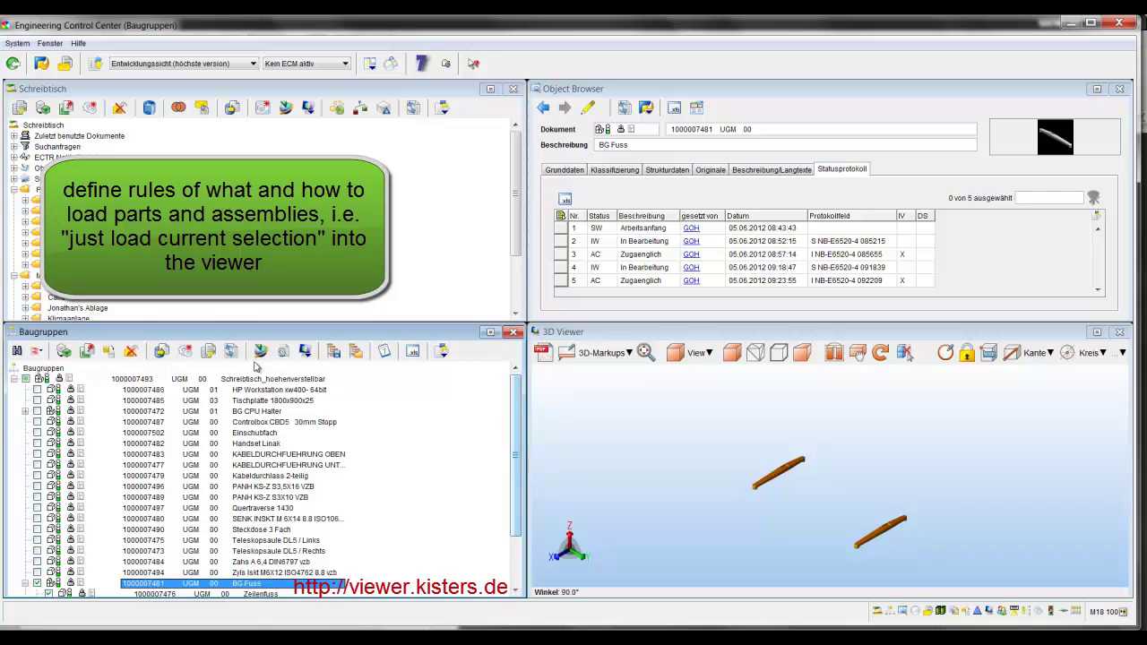
click(209, 383)
right_click(210, 383)
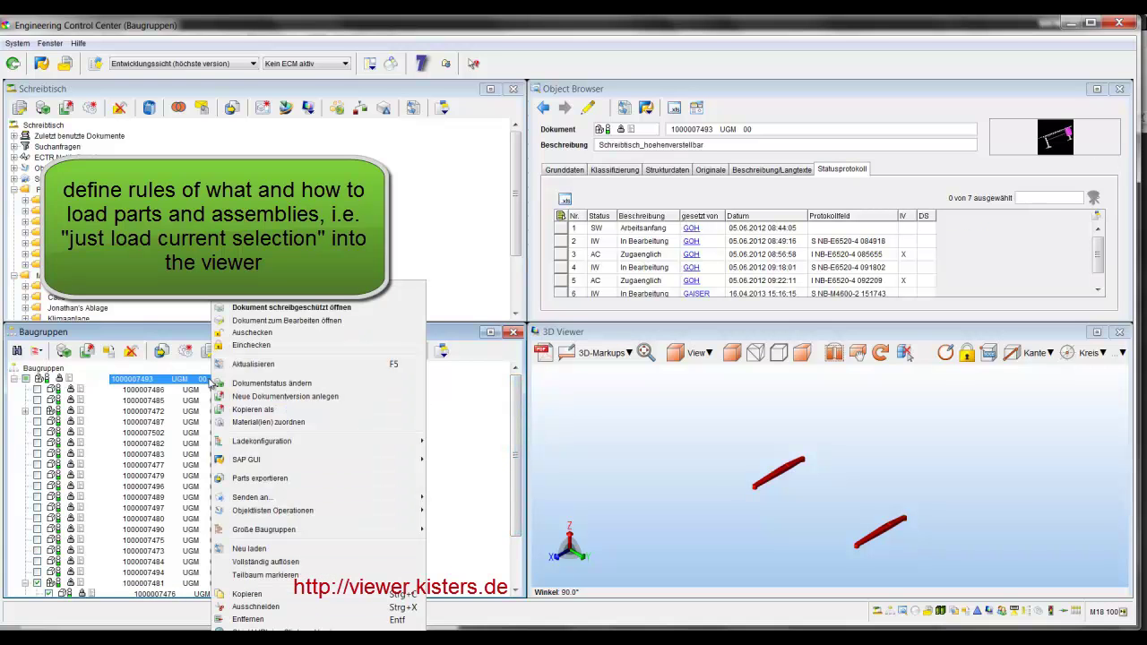
click(245, 311)
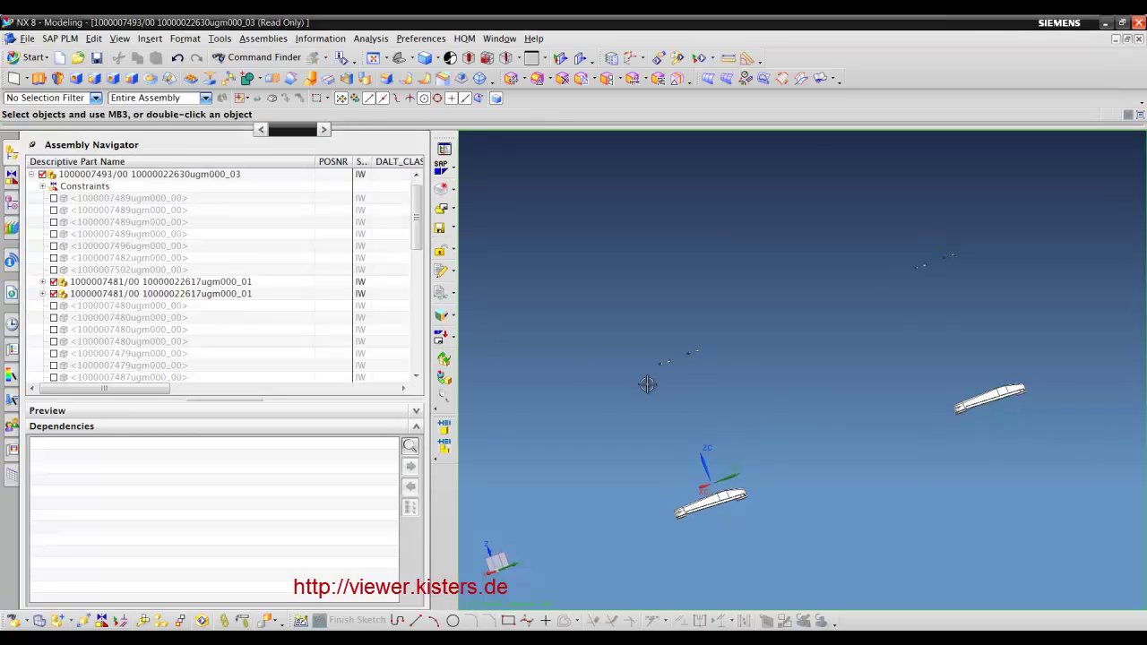
middle_drag(748, 520, 766, 565)
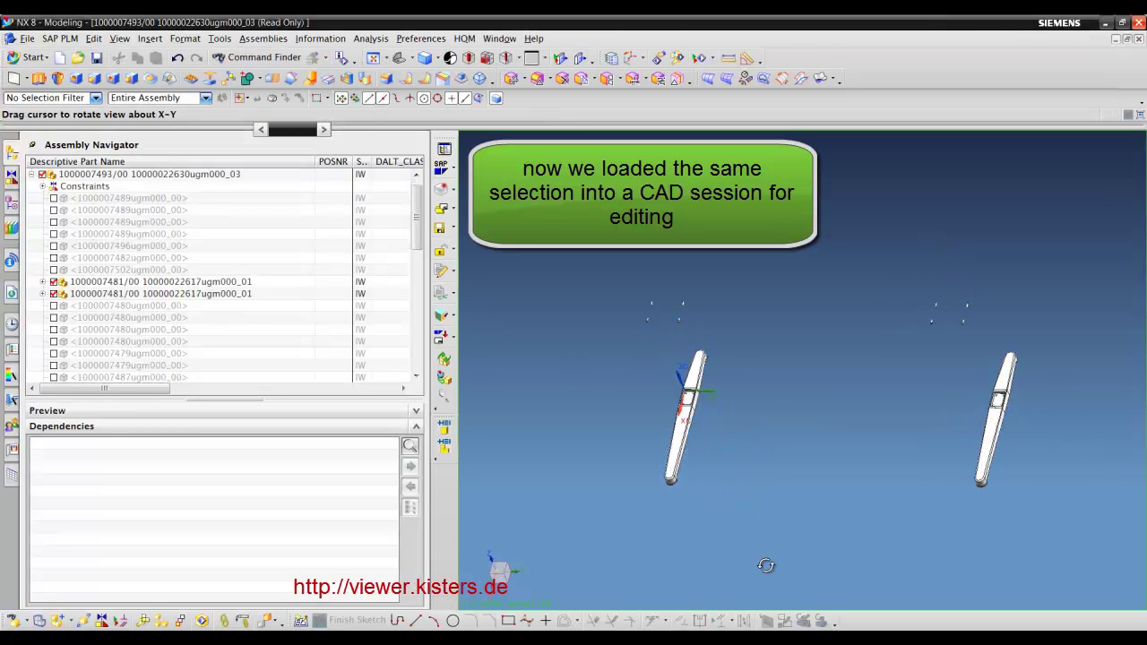
click(139, 283)
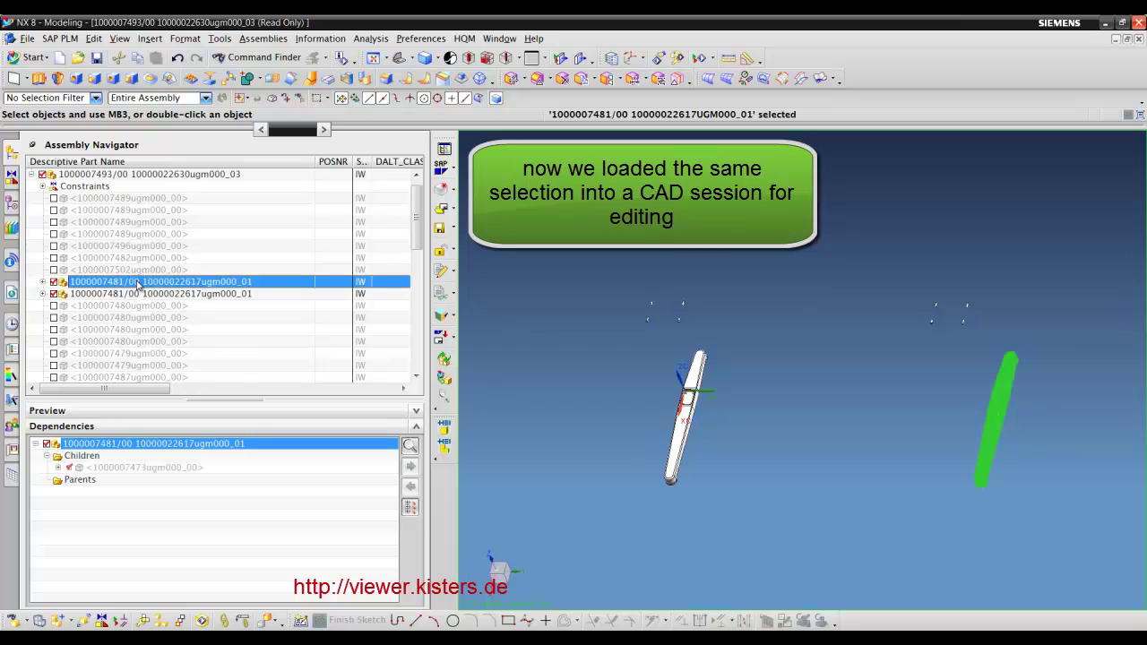
click(137, 295)
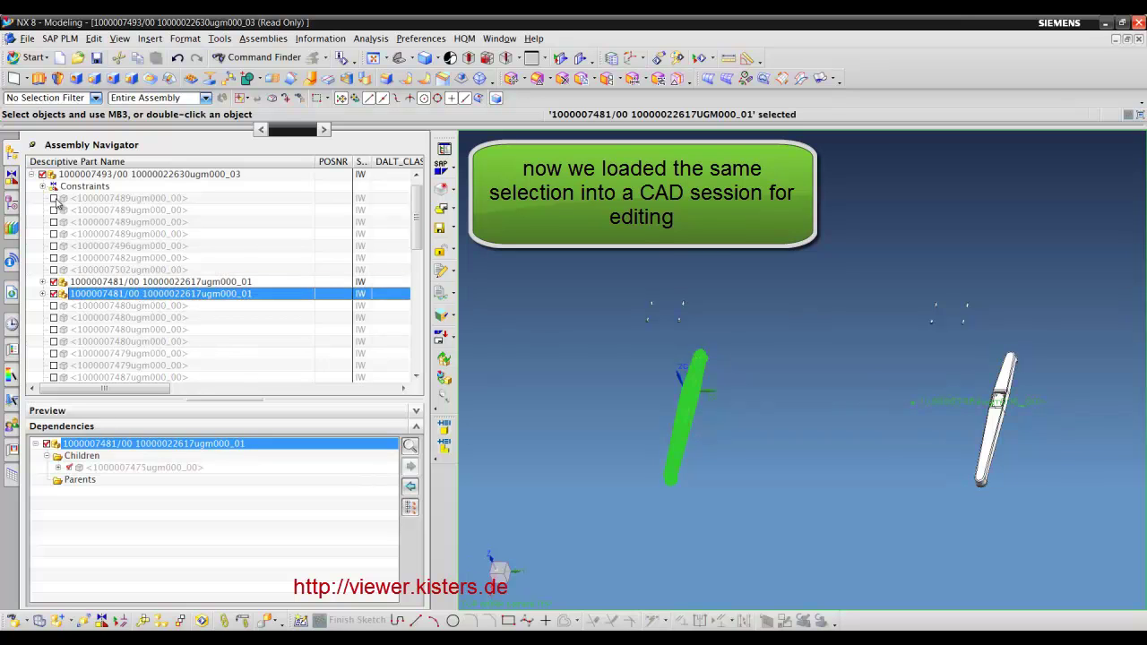
click(54, 199)
click(54, 245)
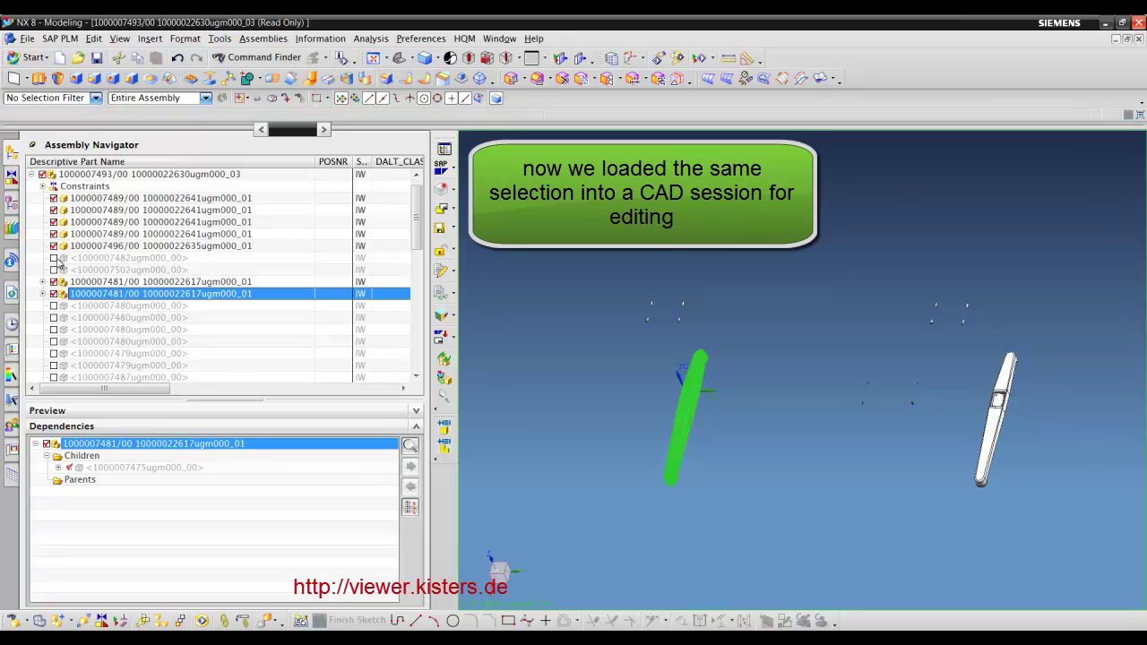
click(53, 270)
click(54, 257)
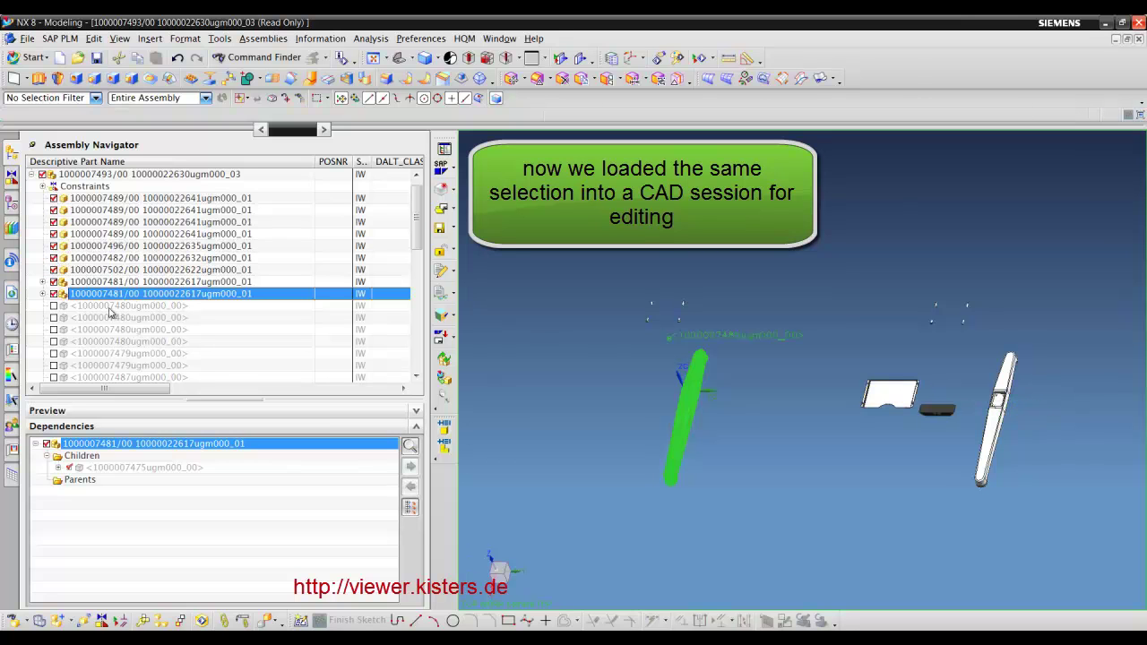
click(53, 306)
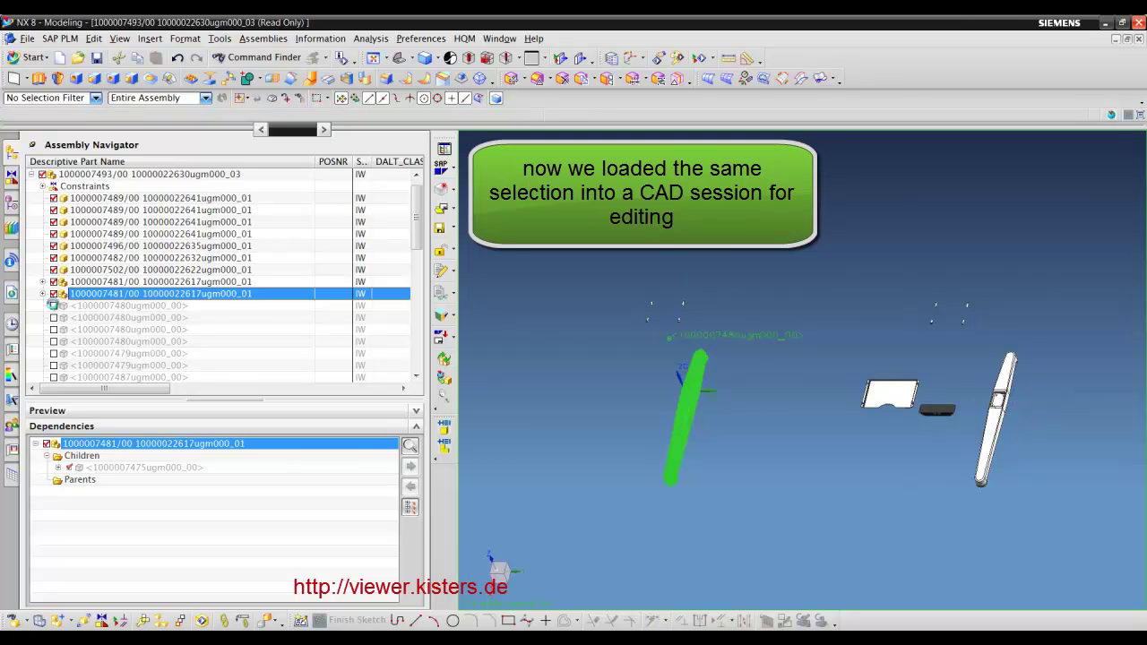
click(54, 353)
mouse_move(418, 210)
mouse_down()
mouse_move(432, 288)
mouse_move(430, 202)
mouse_up()
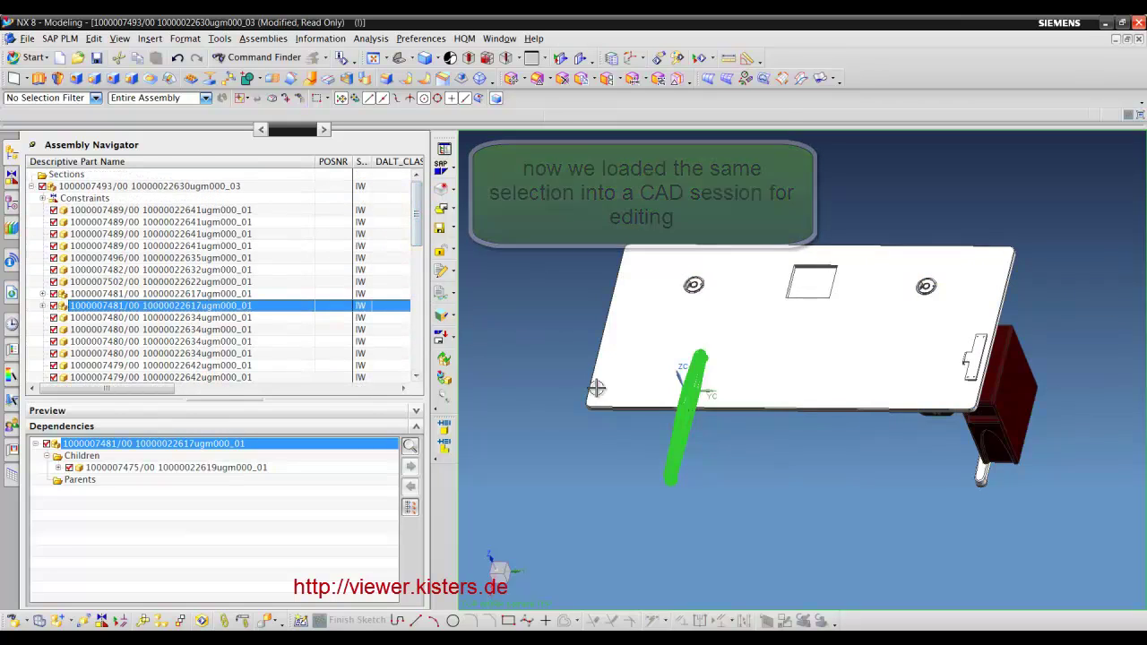
middle_drag(574, 346, 616, 346)
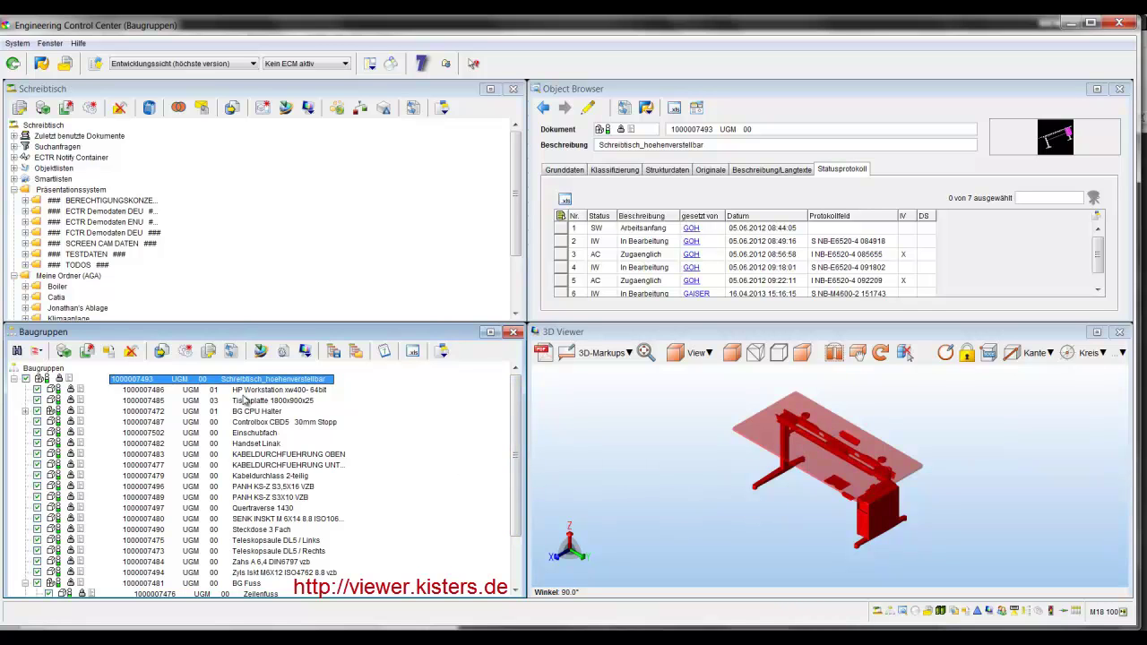
- Edit the load configuration of Tischplatte 1800x900x25 in ECTR so that the specified version 00 is used
click(155, 405)
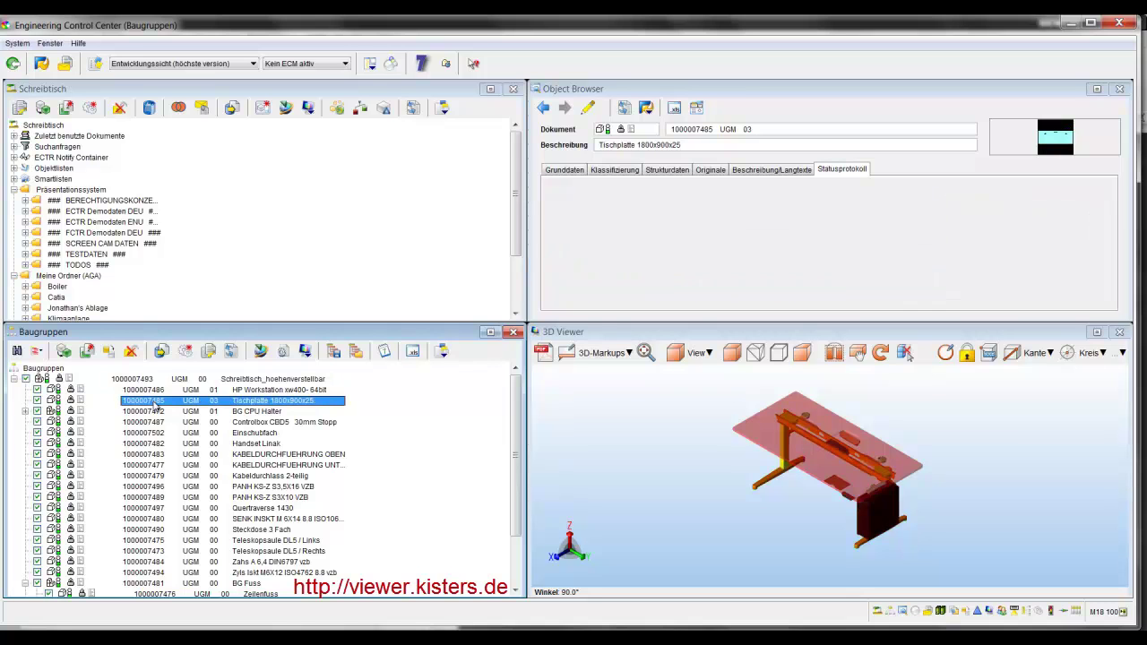
right_click(155, 406)
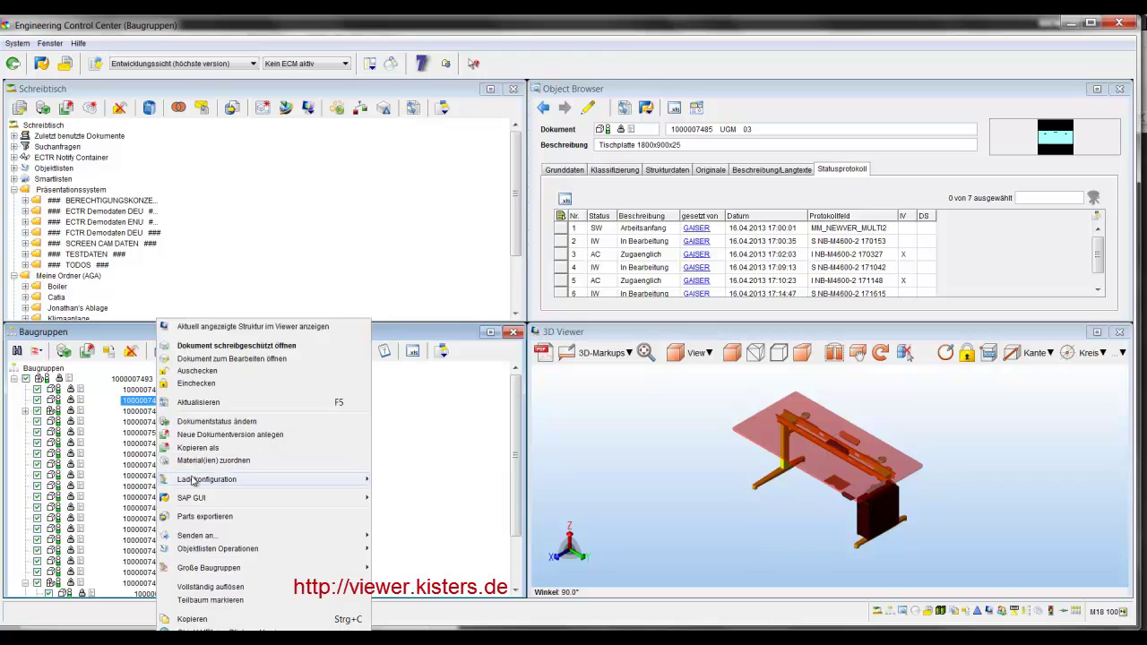
mouse_move(260, 479)
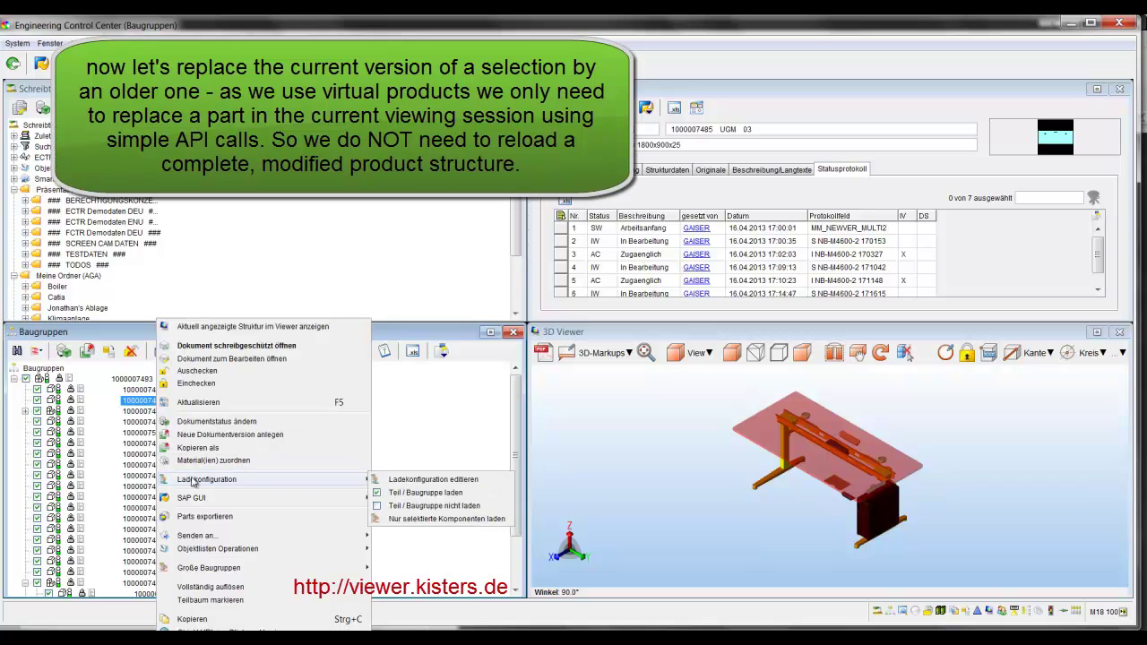
click(431, 481)
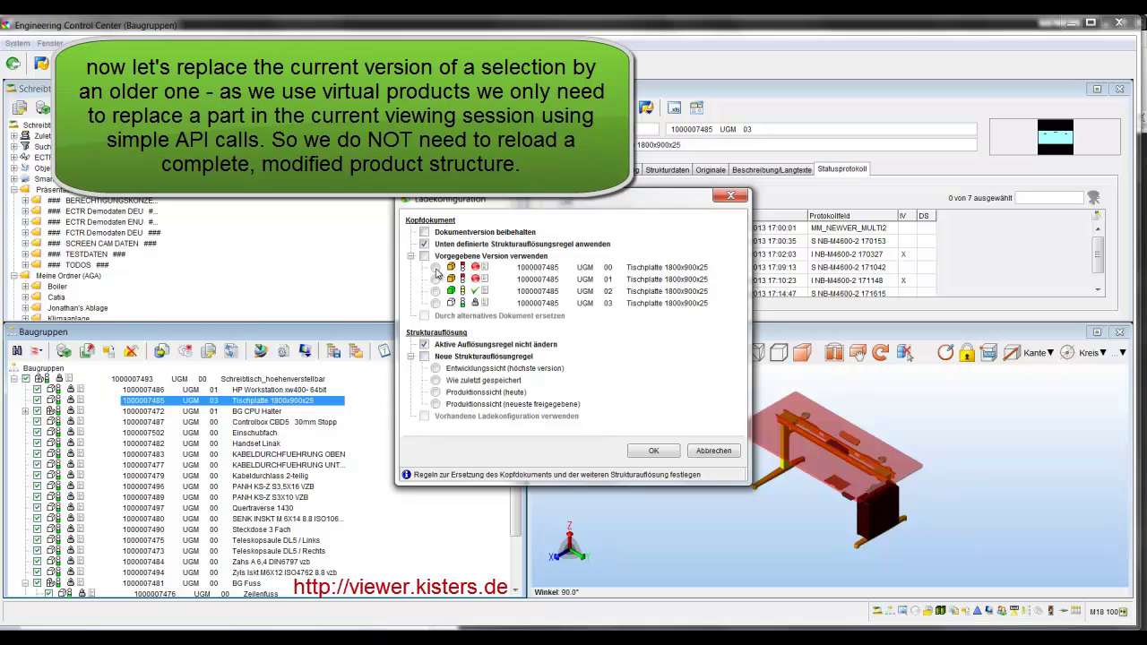
click(653, 451)
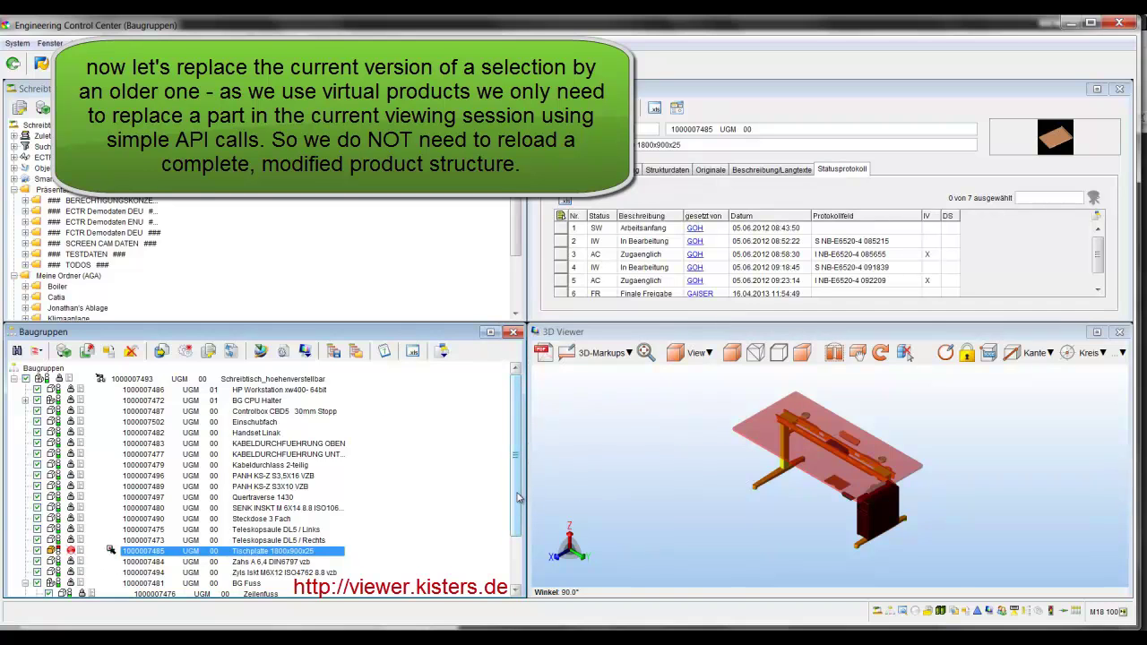
- Edit the HP Workstation's load configuration so that the specified version 00, HP Workstation xw 4000, is used
click(226, 393)
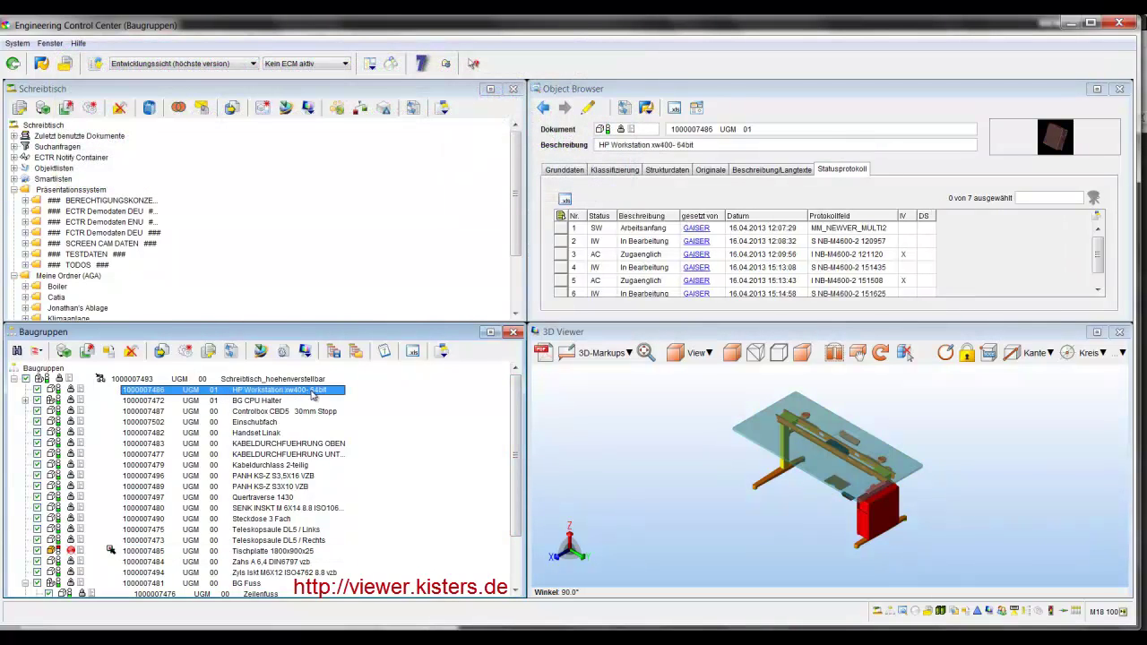
right_click(152, 393)
mouse_move(204, 482)
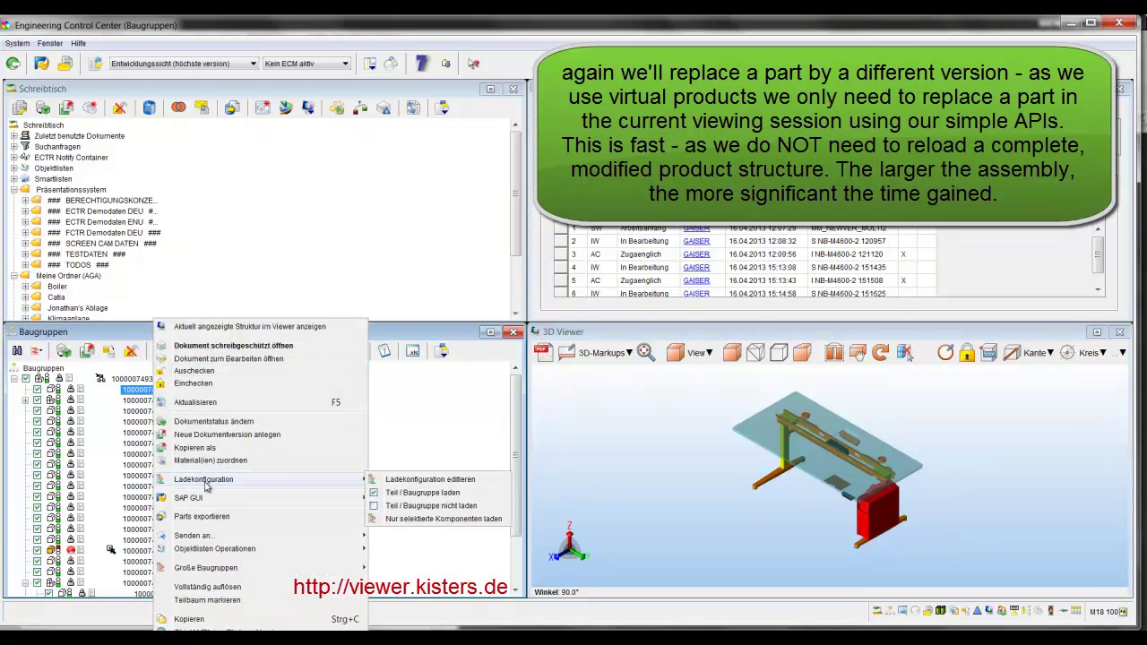
click(450, 481)
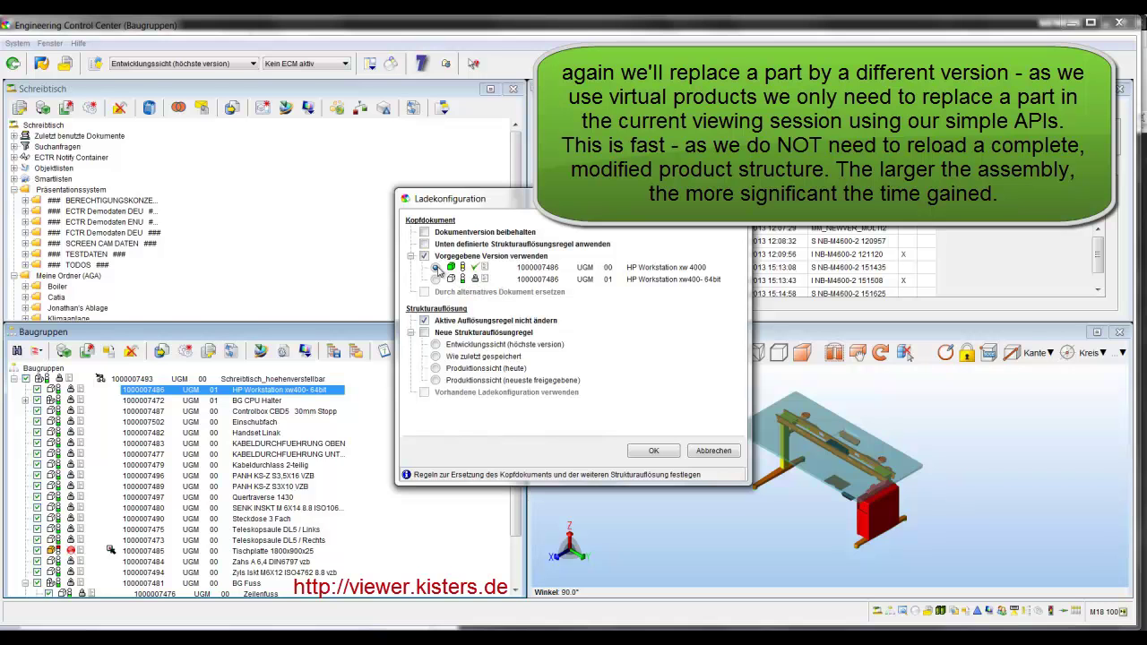
click(657, 451)
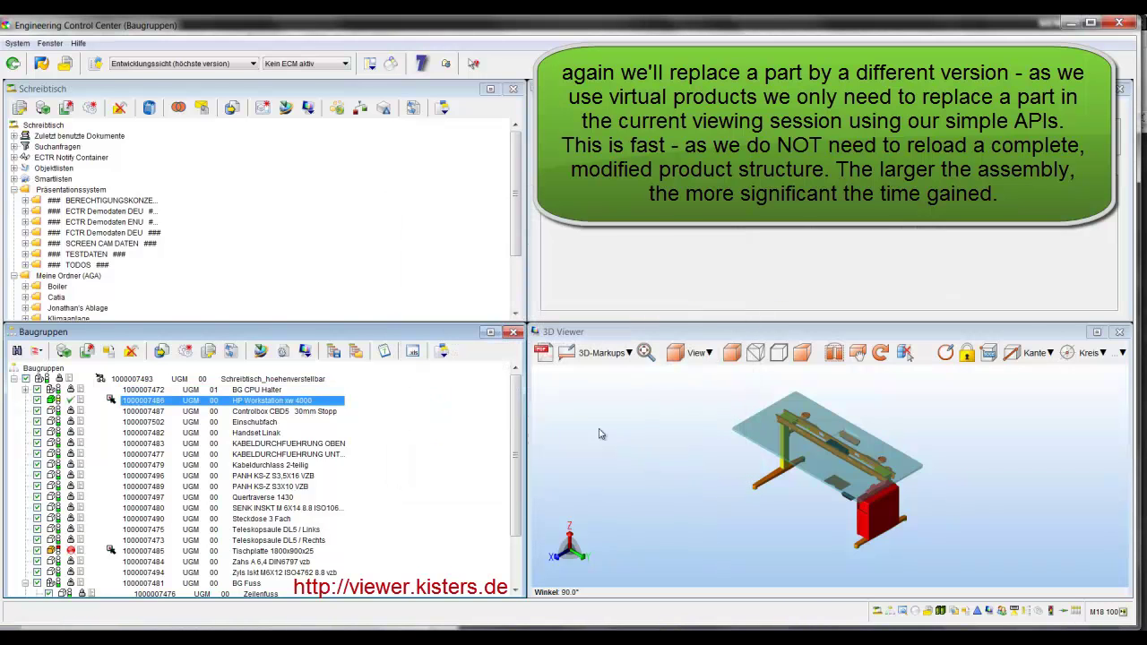
- Update the 3D model with the currently displayed structure of the top-level Schreibtisch_hoehenverstellbar assembly
click(208, 381)
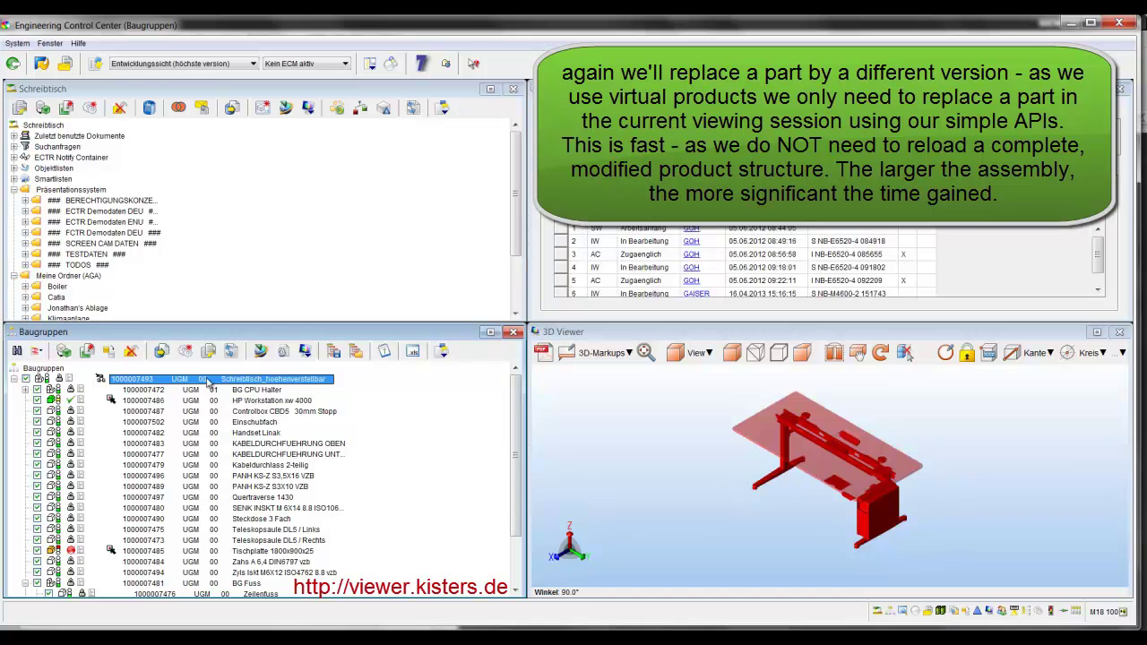
right_click(208, 381)
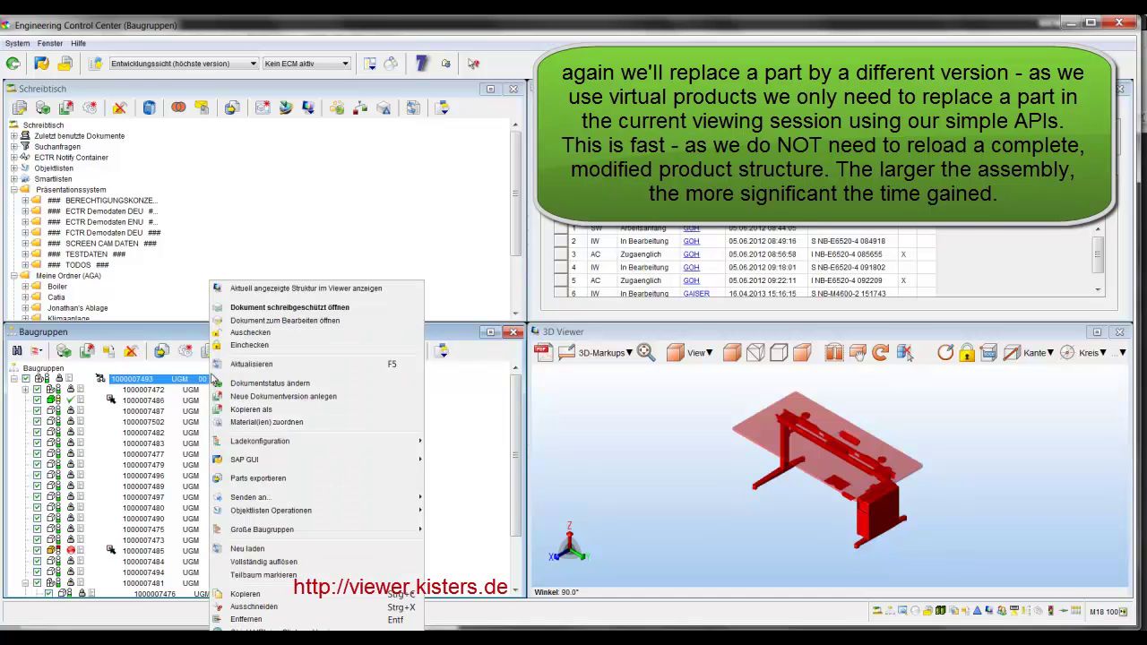
click(256, 294)
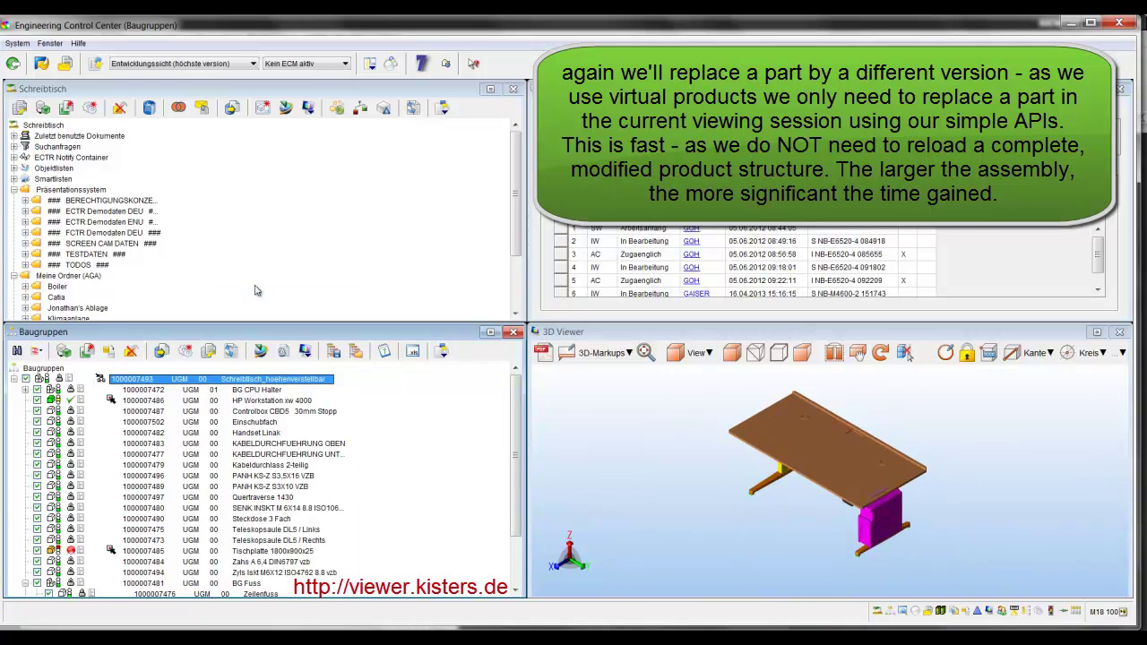
- Inspect the replaced Tischplatte 1800x900x25 and the workstation up close in the 3D model
click(823, 459)
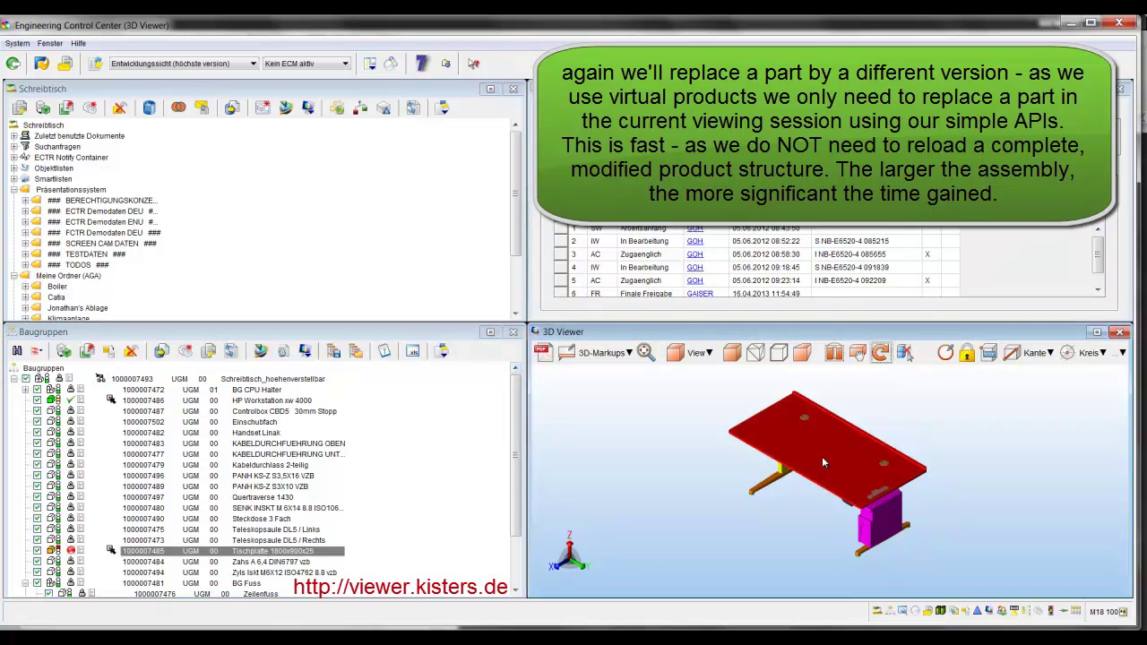
scroll(908, 455, up, 5)
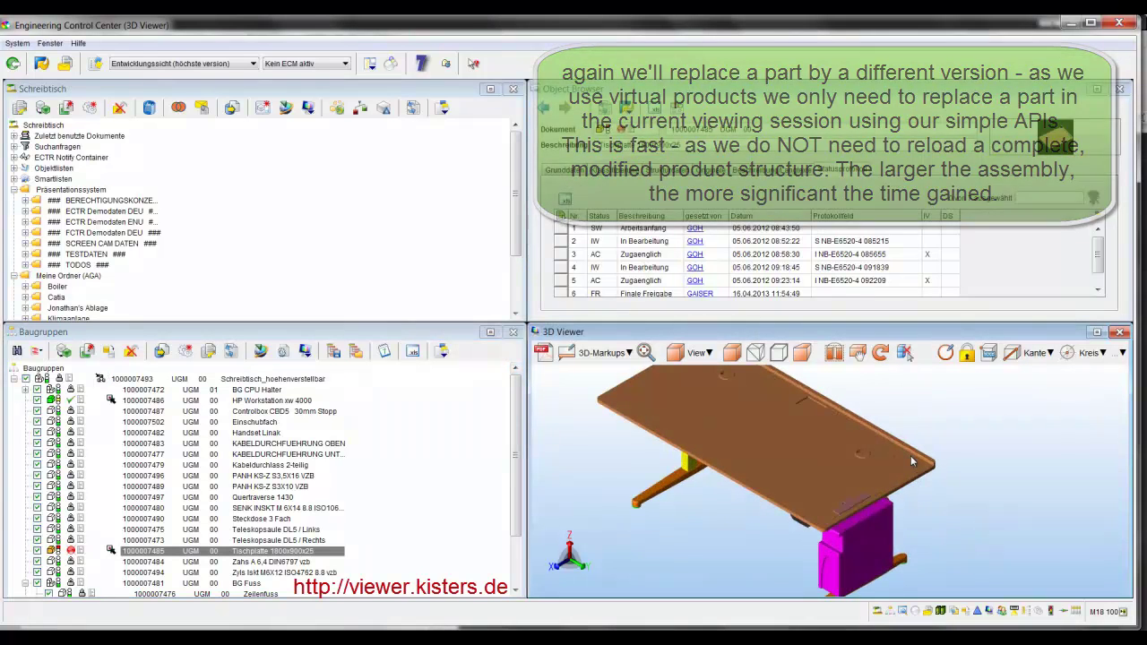
scroll(906, 453, up, 3)
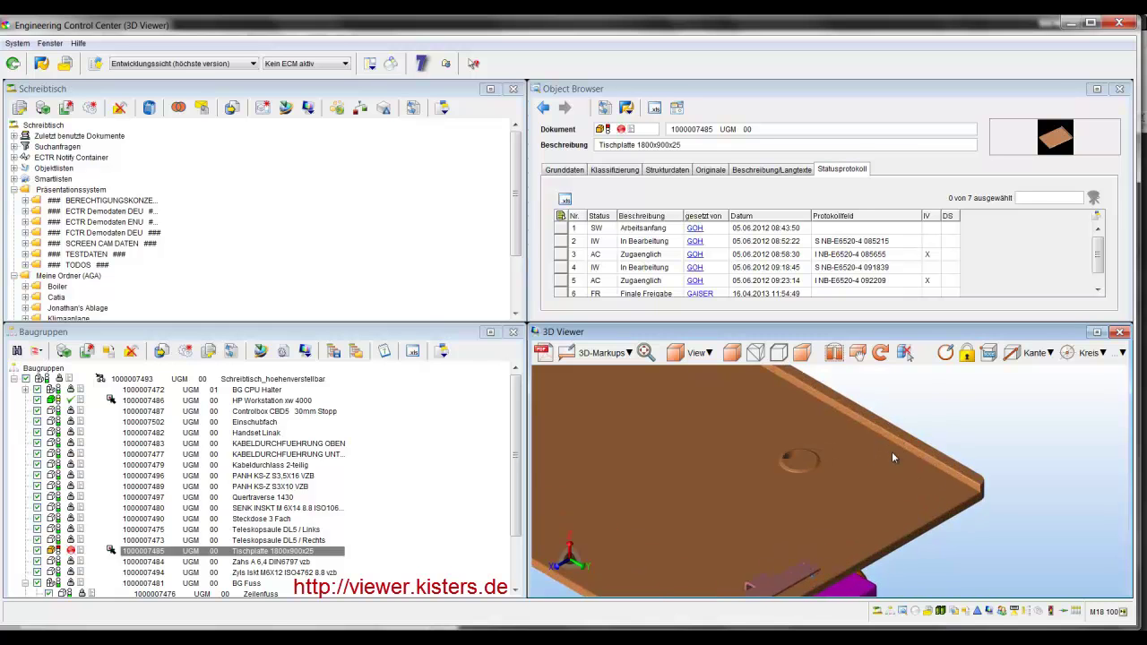
scroll(892, 452, down, 8)
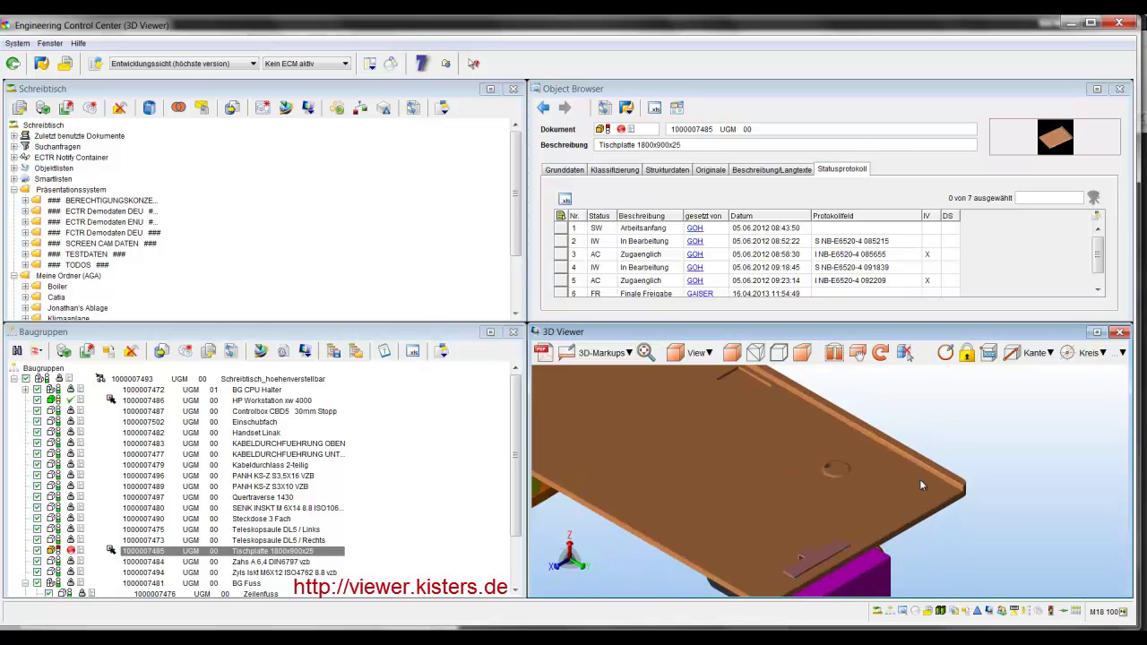
click(866, 570)
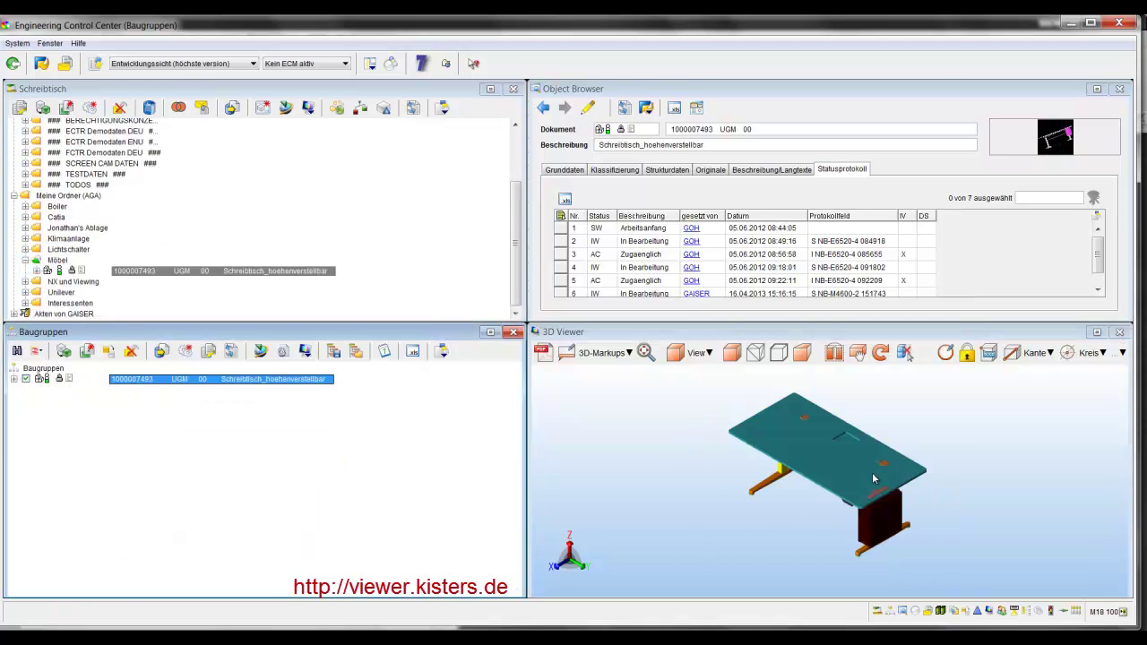
- Switch the desk model to hidden-line rendering and rotate it to view the desk from the front
middle_drag(866, 479, 836, 490)
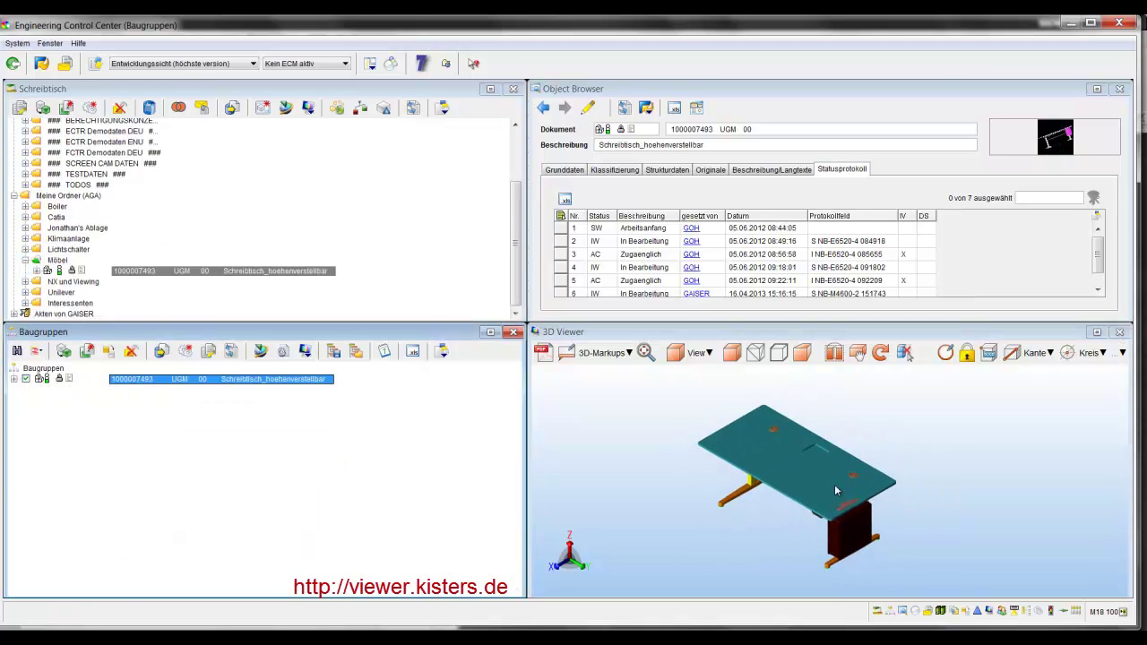
click(780, 352)
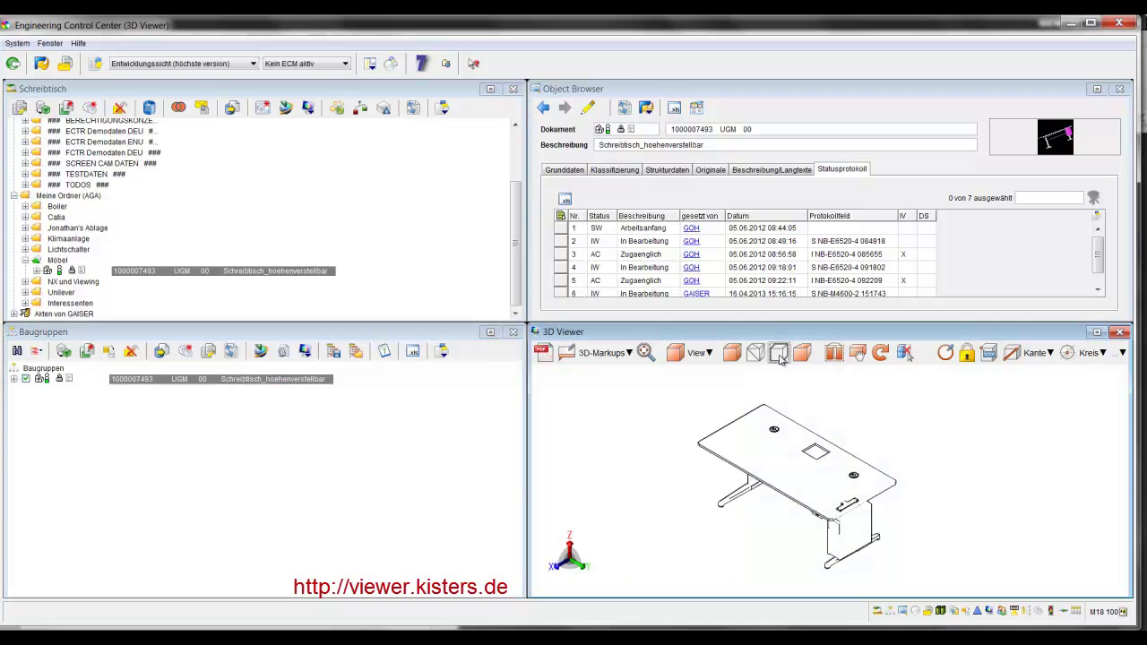
click(923, 565)
drag(923, 564, 994, 552)
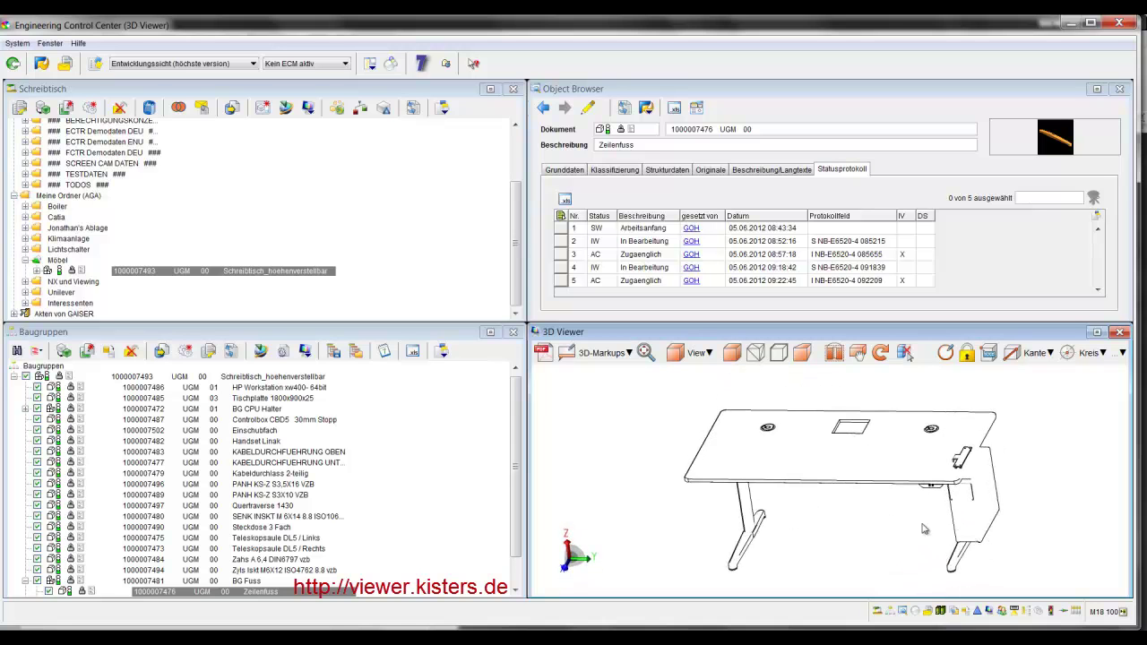
drag(681, 477, 690, 452)
click(690, 453)
- Place a 3D text annotation on the tabletop near its front edge
click(630, 352)
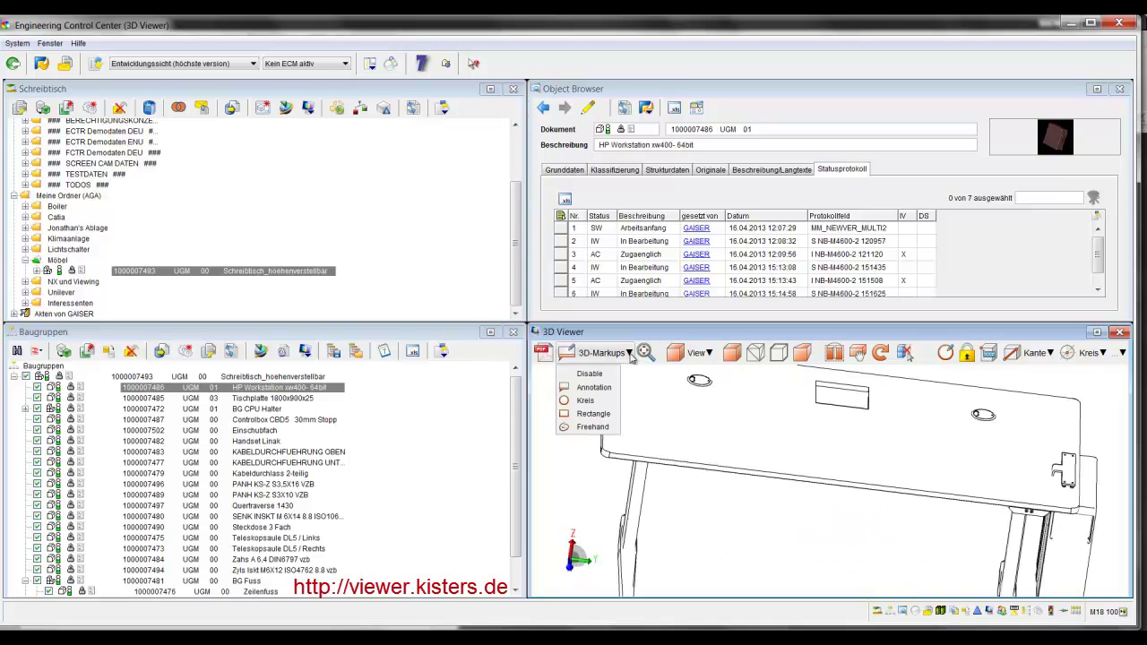
click(595, 388)
click(774, 450)
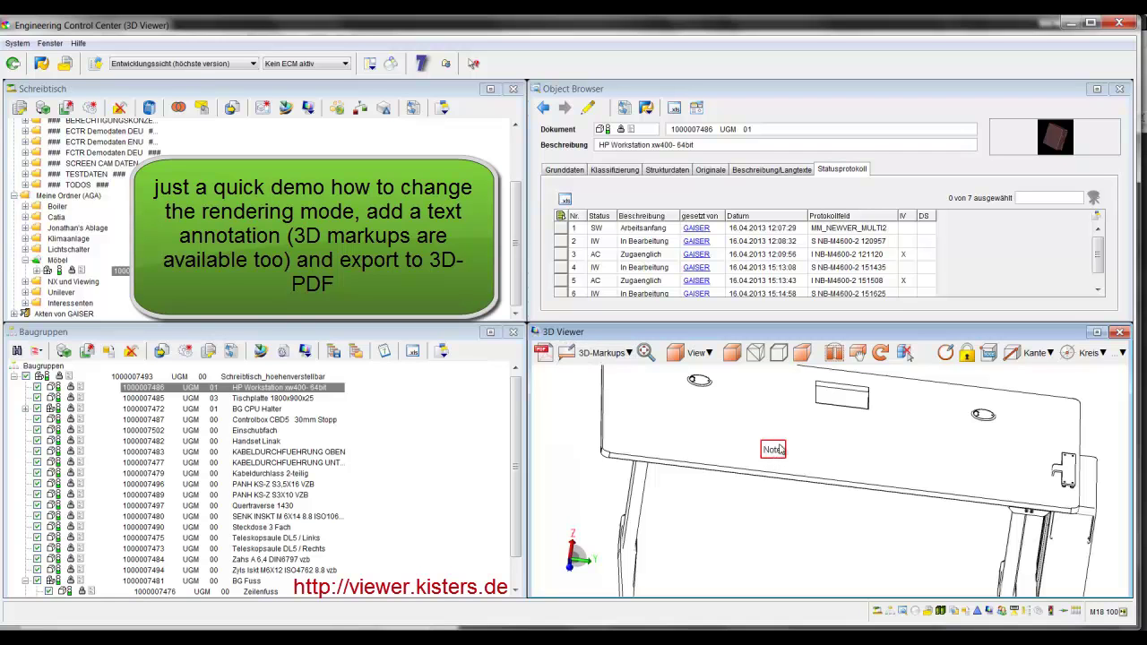
scroll(773, 450, down, 5)
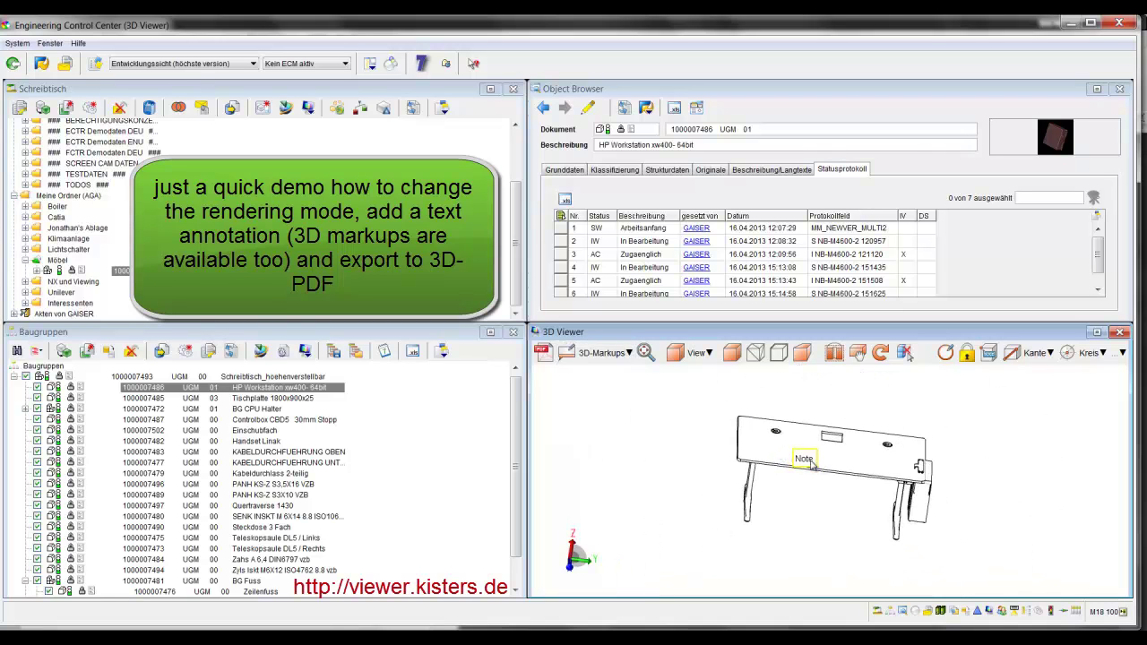
drag(814, 465, 789, 464)
- Move the annotation label off the tabletop, above its rear edge, and change its text to "Table"
drag(781, 475, 892, 406)
double_click(889, 402)
text(Table)
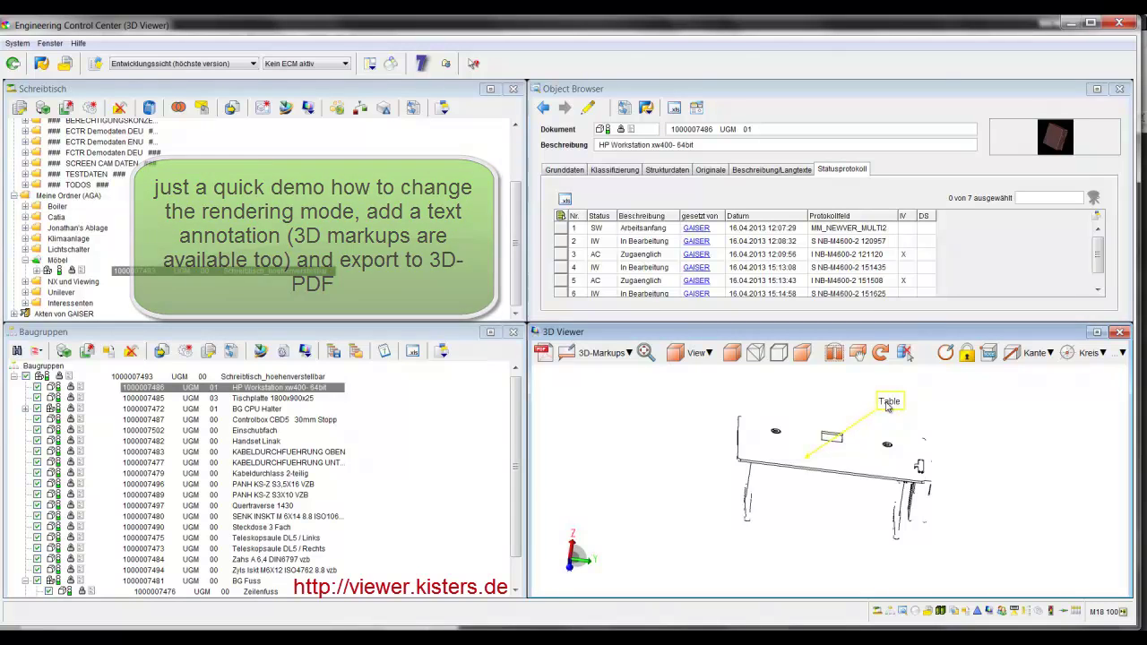
click(809, 506)
scroll(804, 484, up, 3)
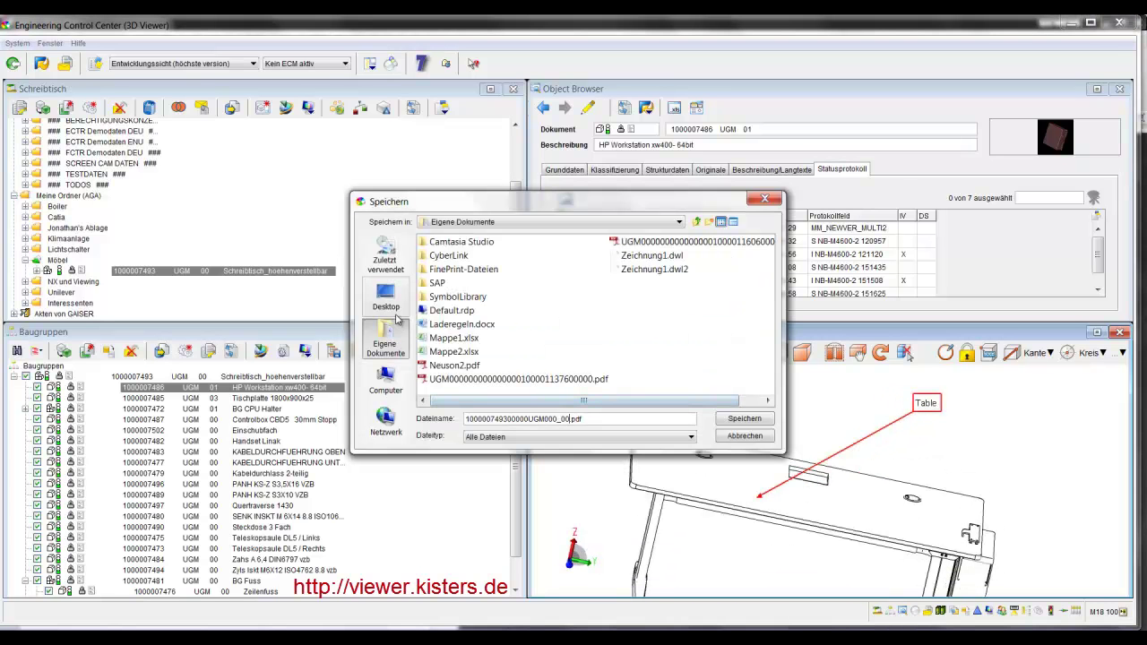
click(387, 298)
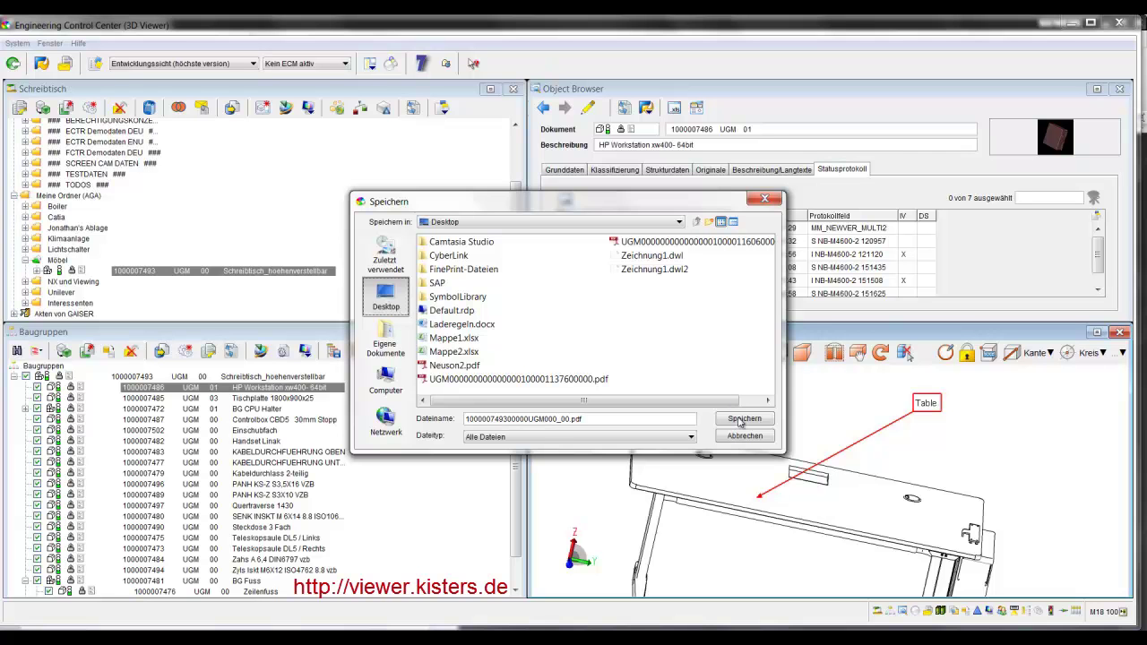
click(740, 419)
click(571, 382)
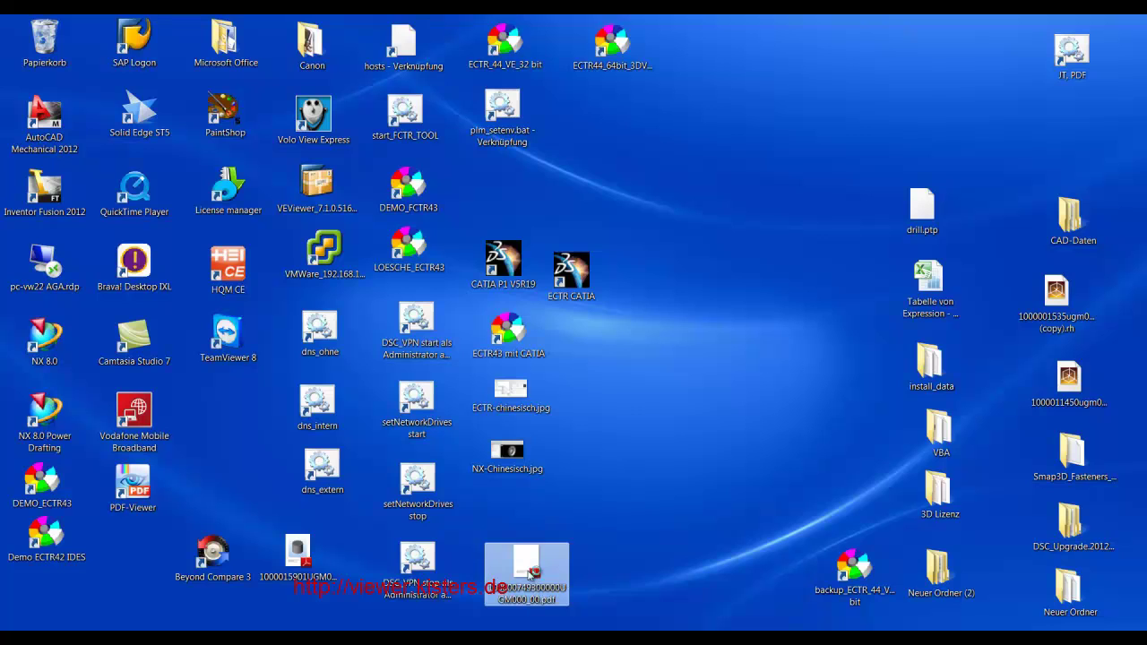
double_click(527, 566)
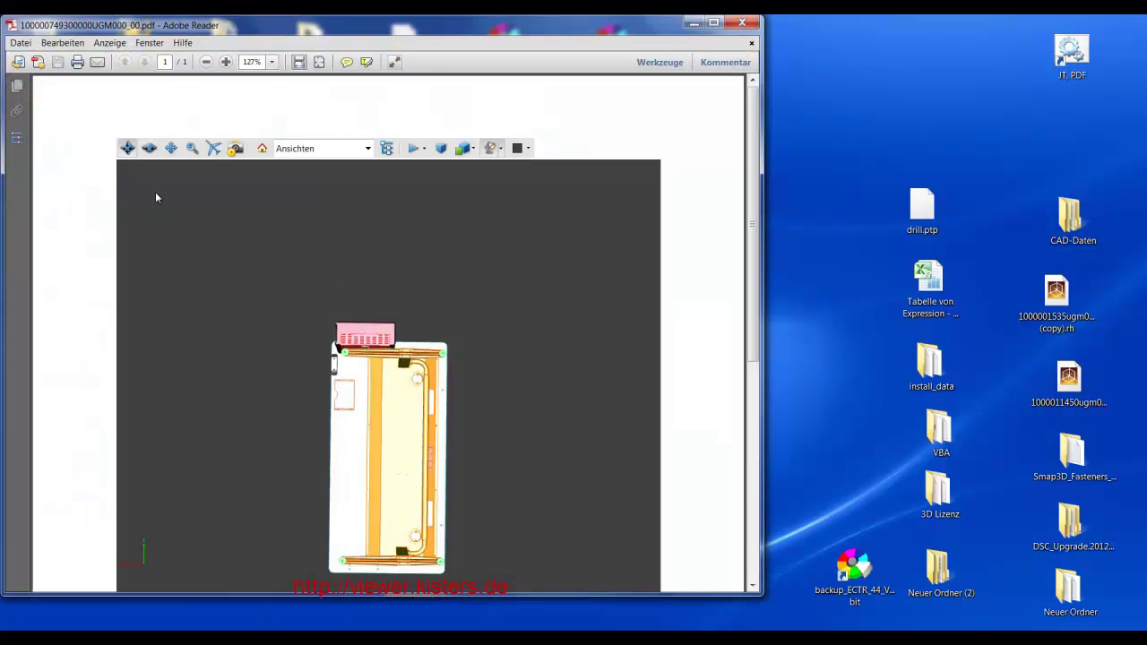
click(146, 148)
drag(459, 362, 424, 386)
drag(433, 467, 389, 448)
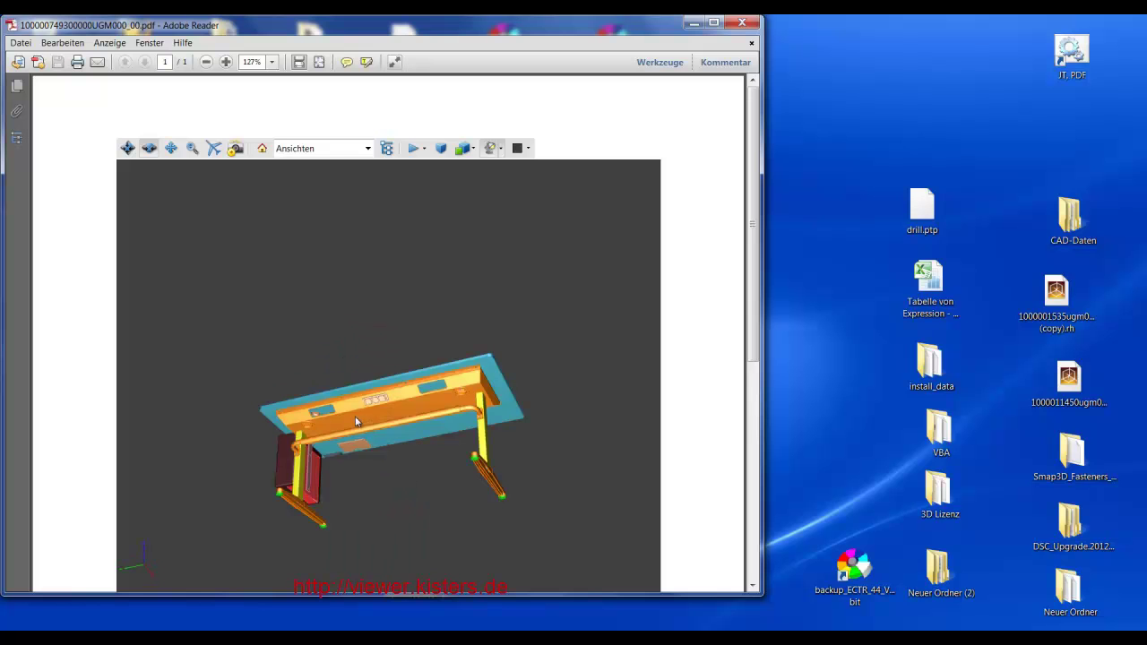